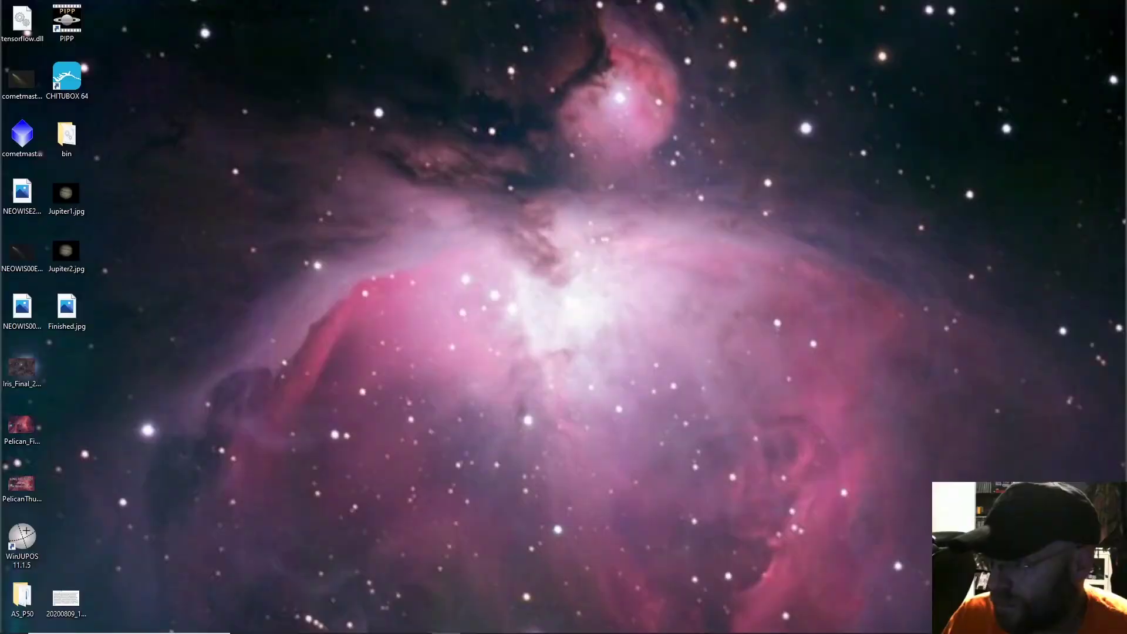
Step: Start loading recordings and browse into the IR Capture folder under sharpcap on the My Passport drive
mouse_move(328, 628)
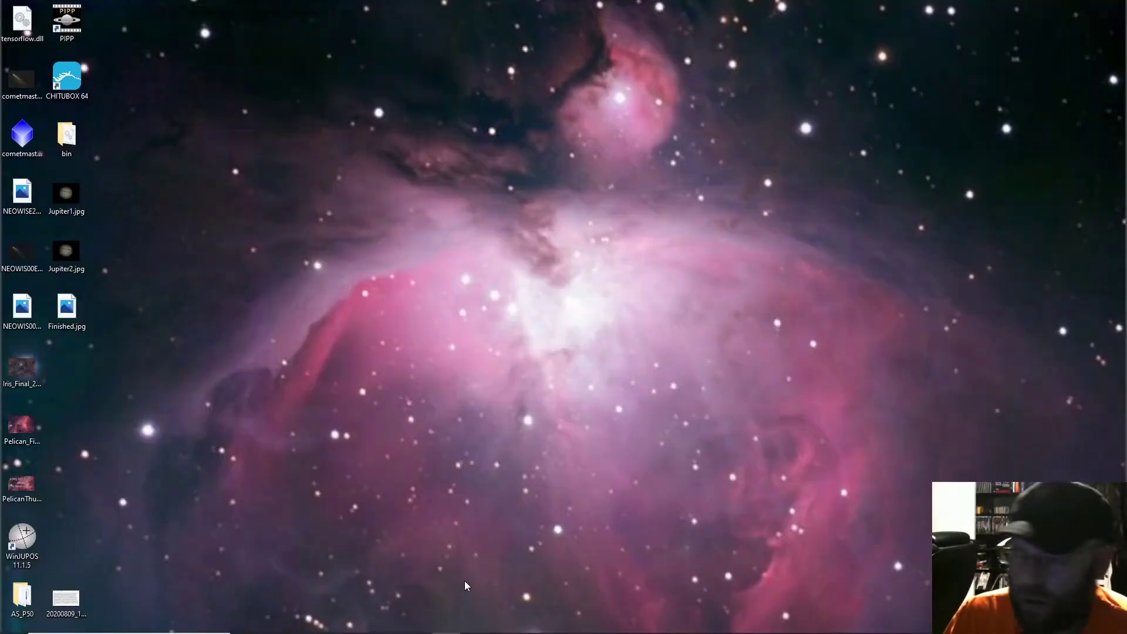
mouse_move(480, 631)
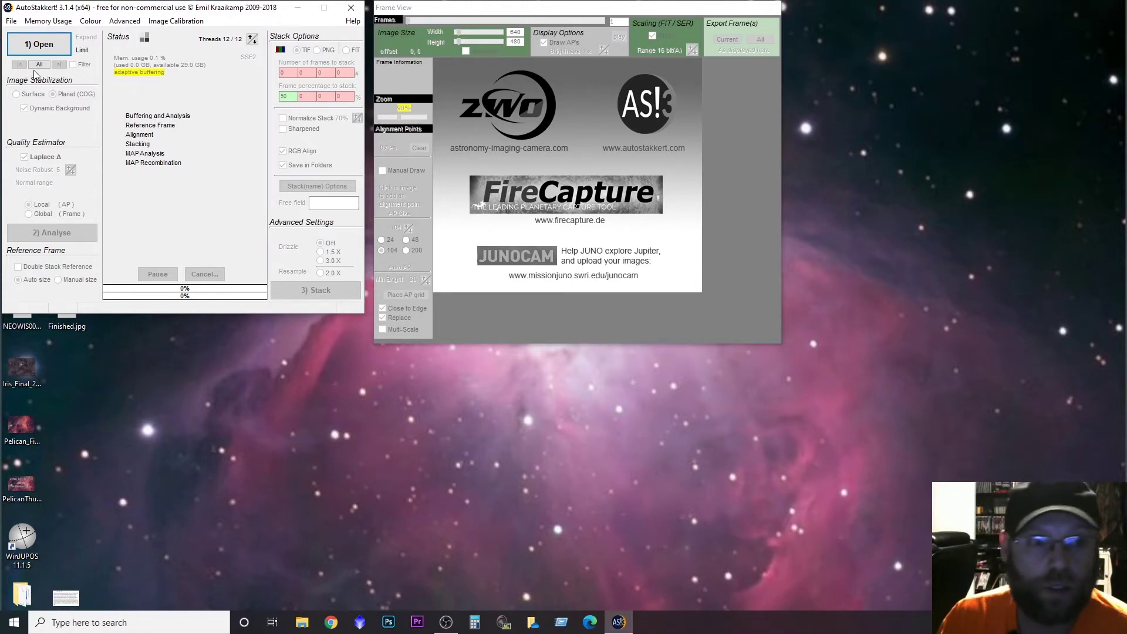
click(48, 52)
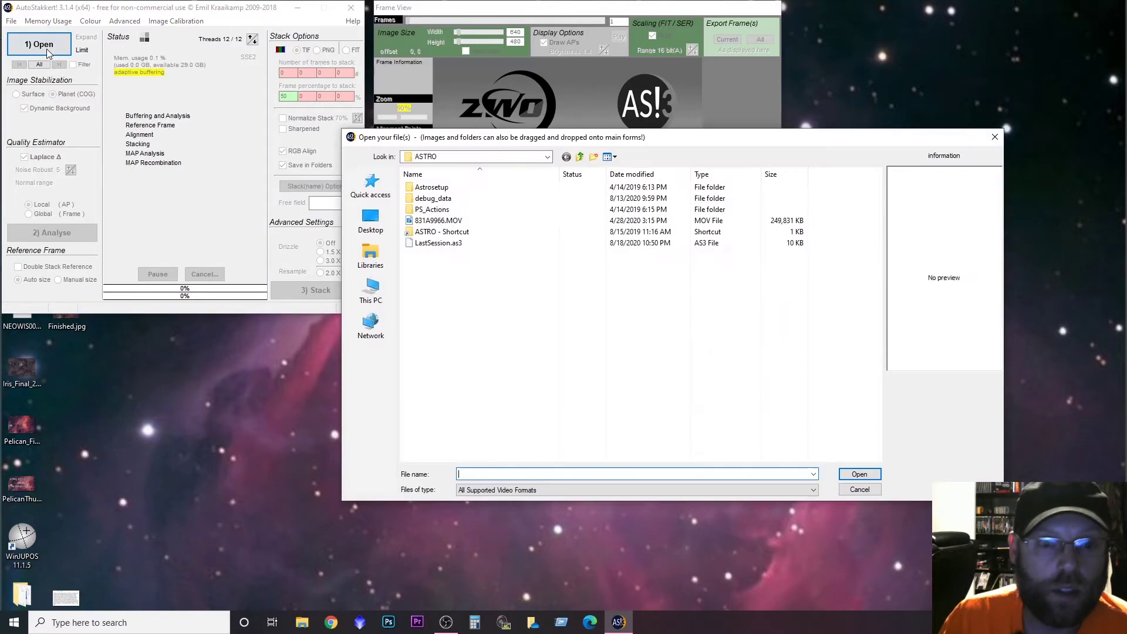
click(372, 290)
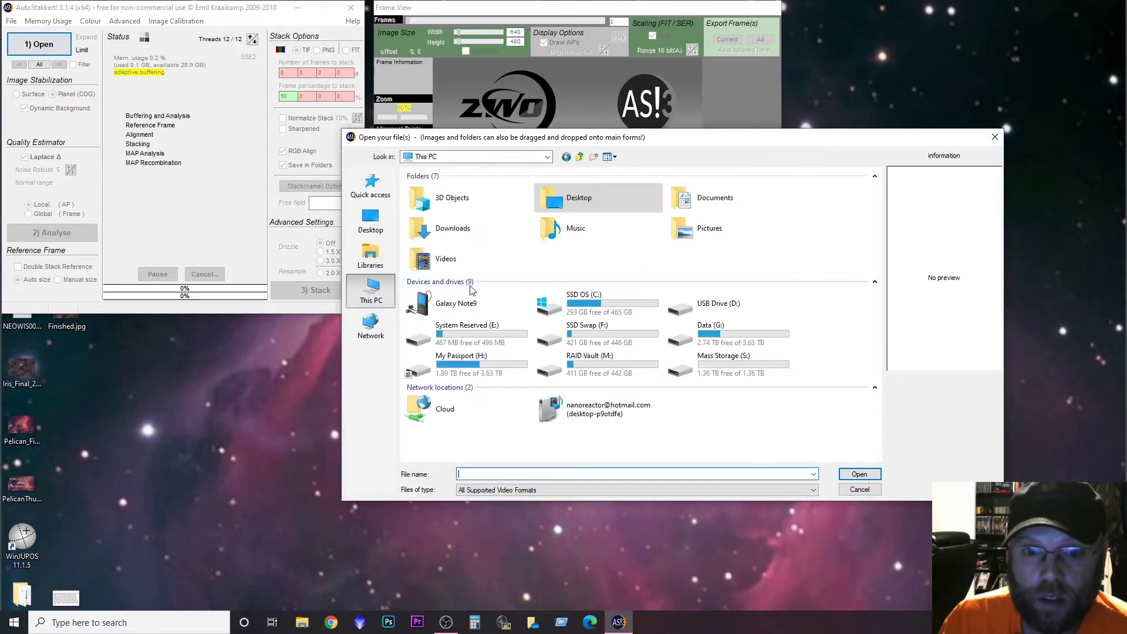
click(484, 361)
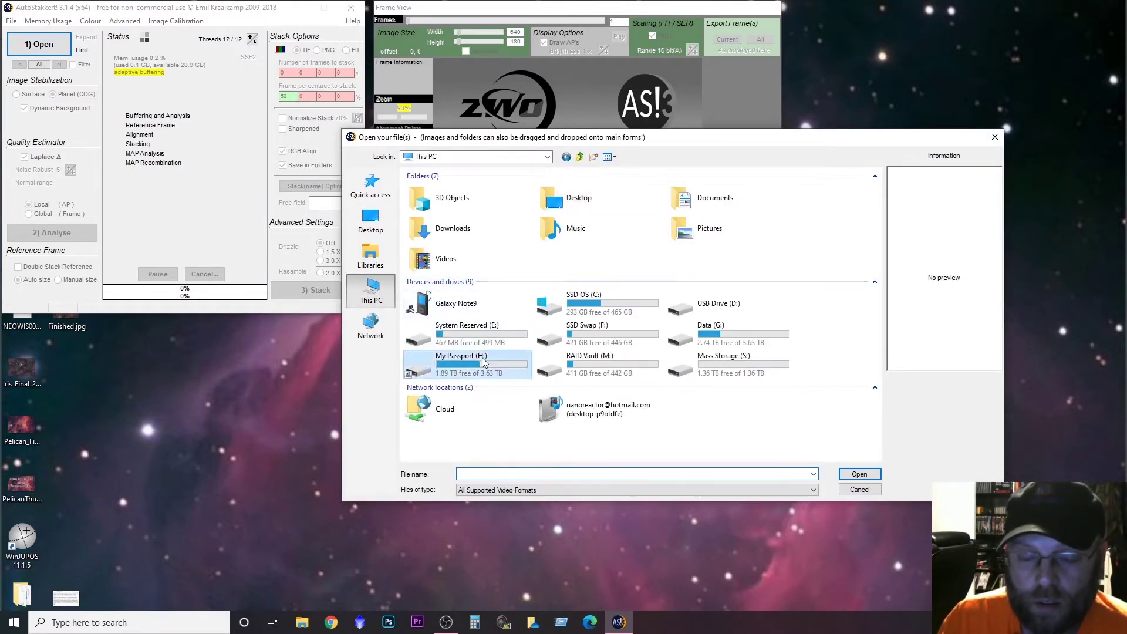
double_click(483, 360)
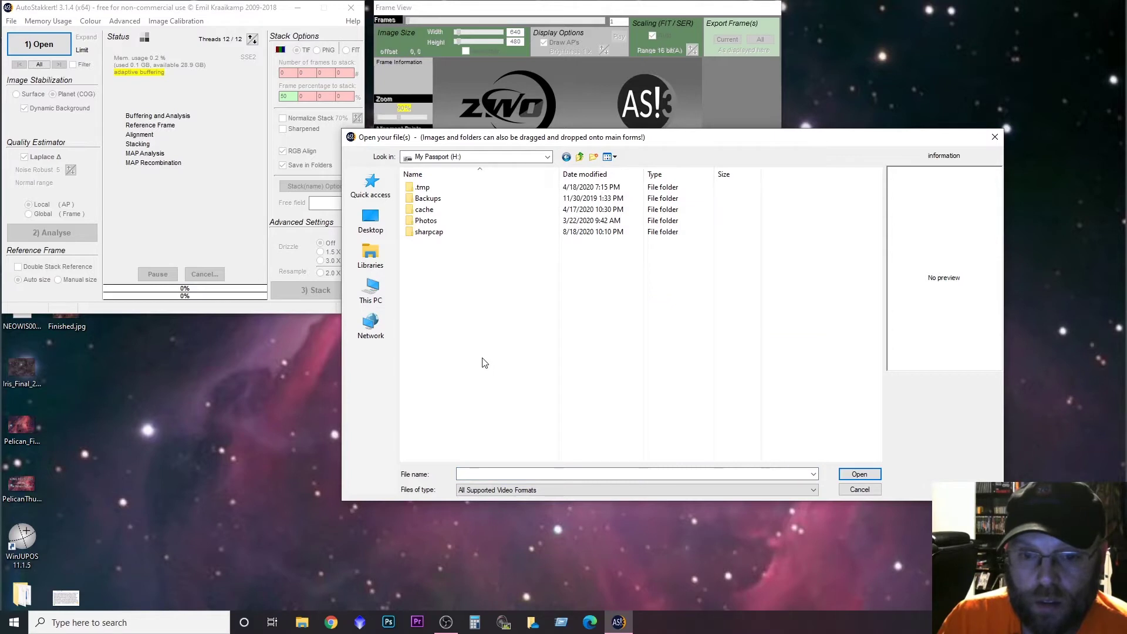
click(442, 235)
double_click(442, 234)
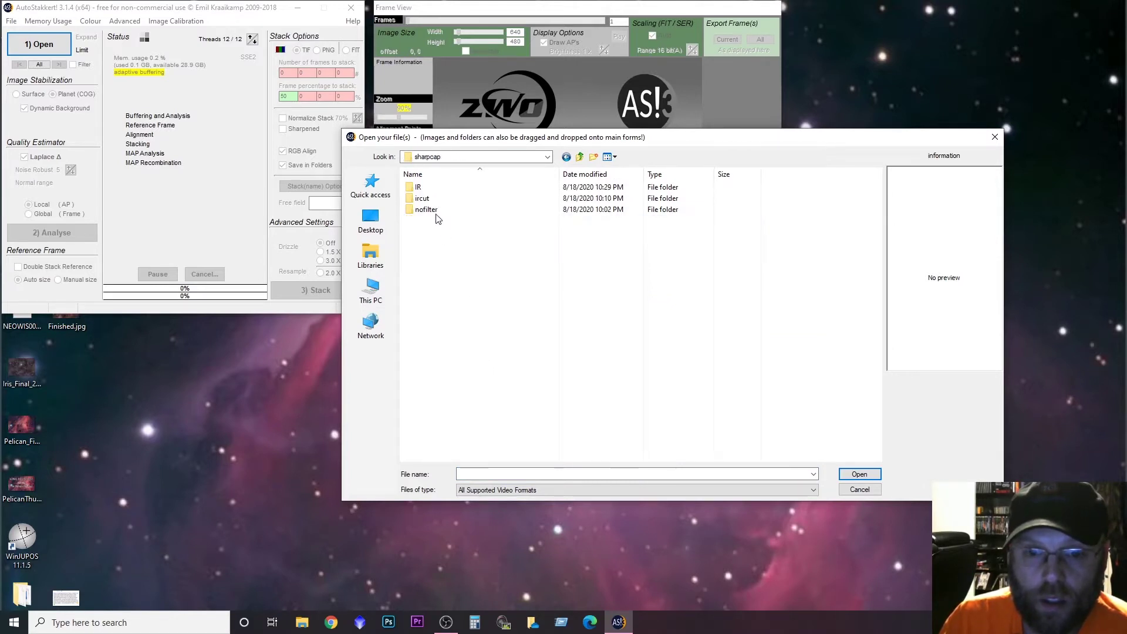
double_click(423, 188)
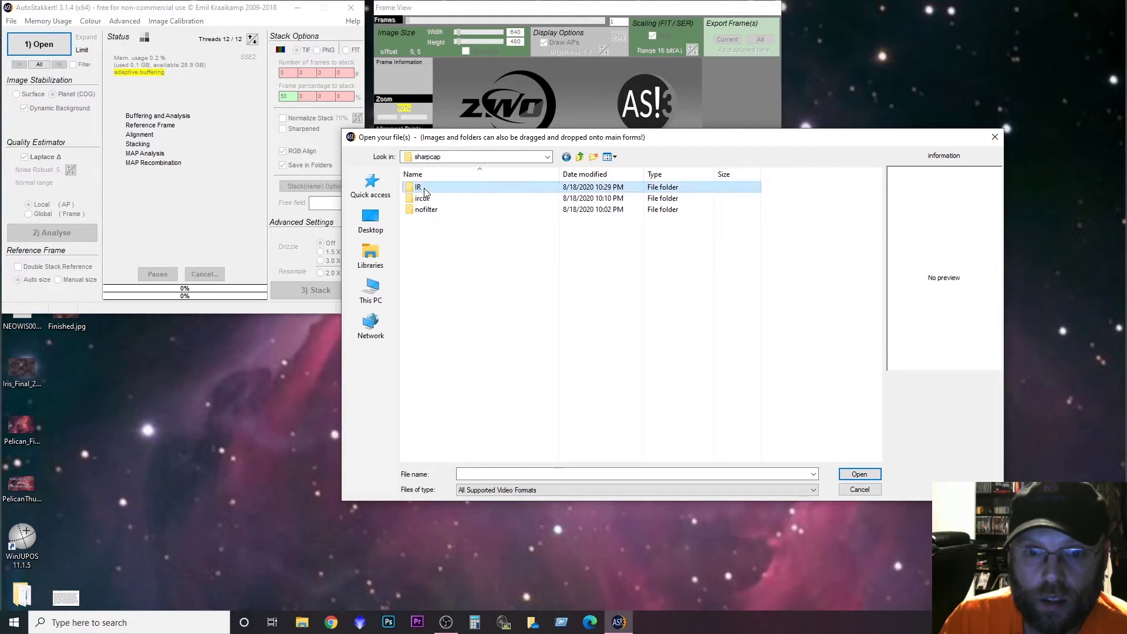
double_click(424, 188)
double_click(425, 188)
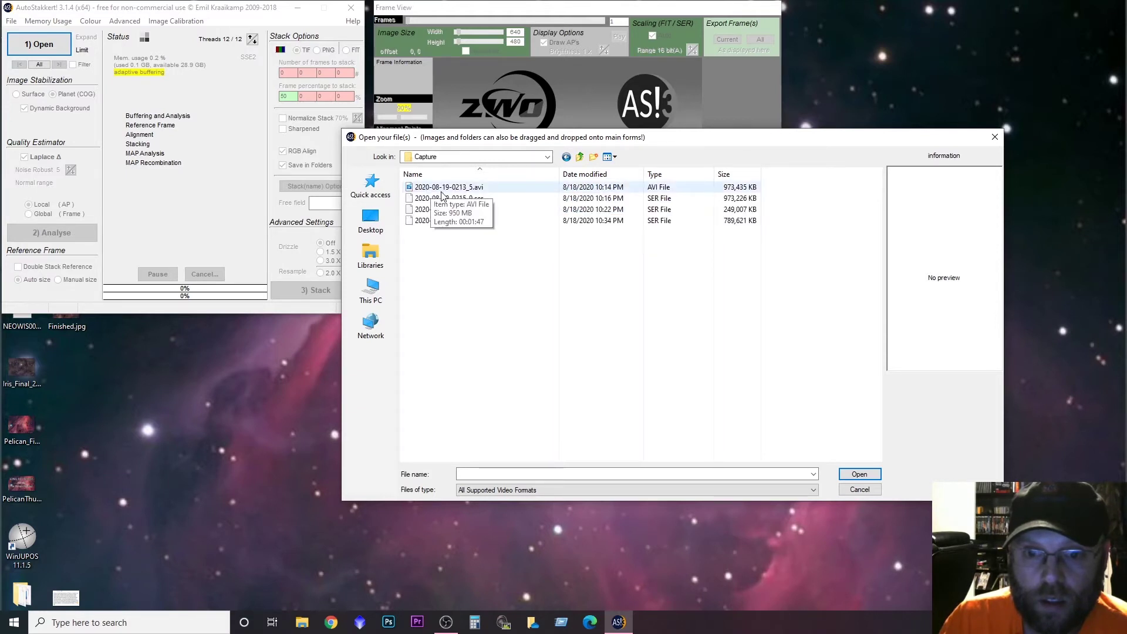
Step: Switch to the nofilter\2020-08-19\Capture folder and load all five unfiltered Jupiter AVIs
click(580, 157)
click(579, 157)
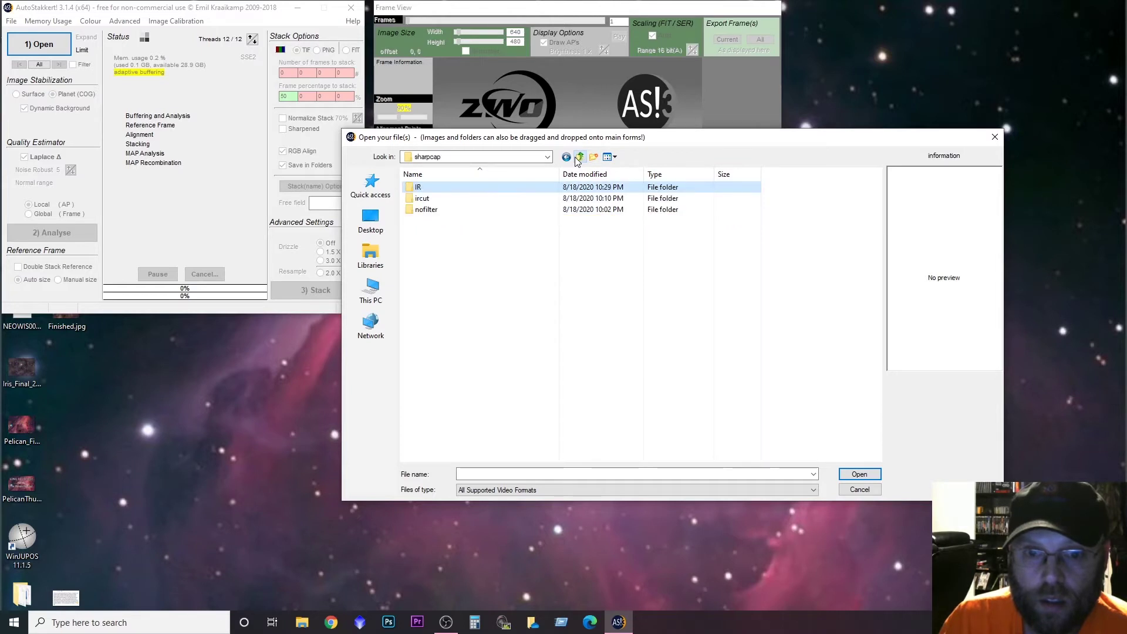
double_click(445, 210)
double_click(442, 188)
double_click(445, 192)
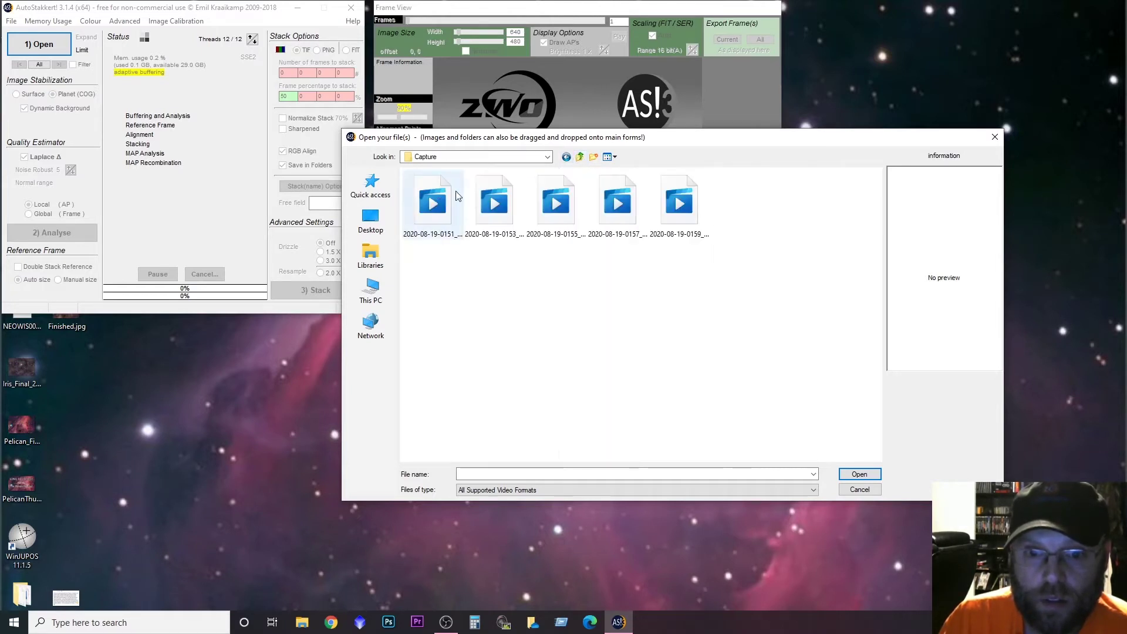
click(430, 207)
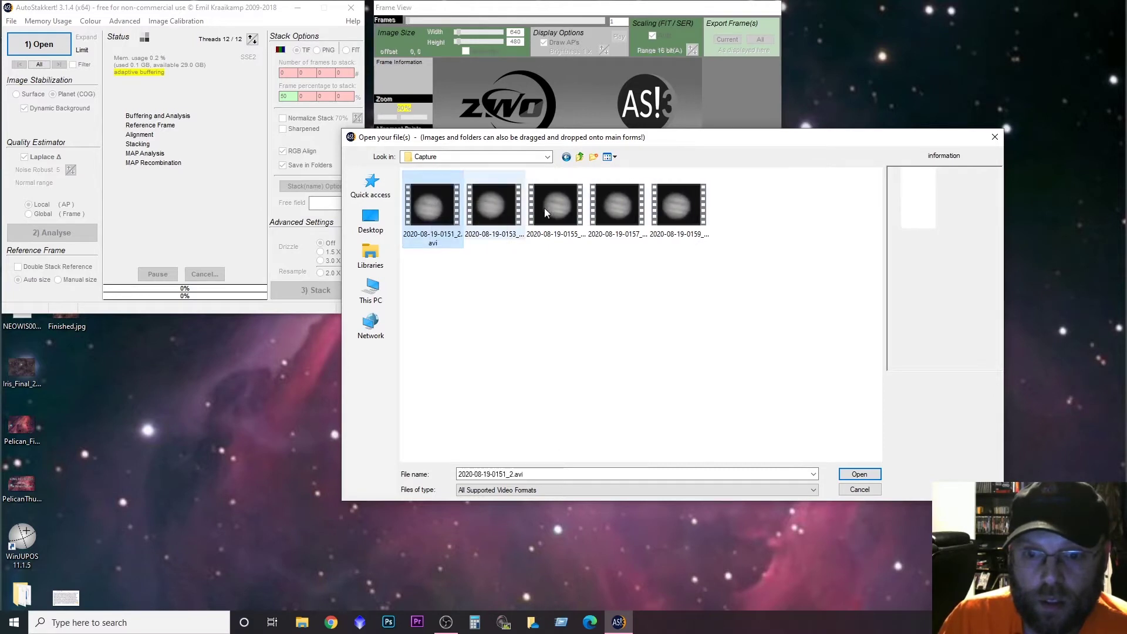
shift+click(681, 221)
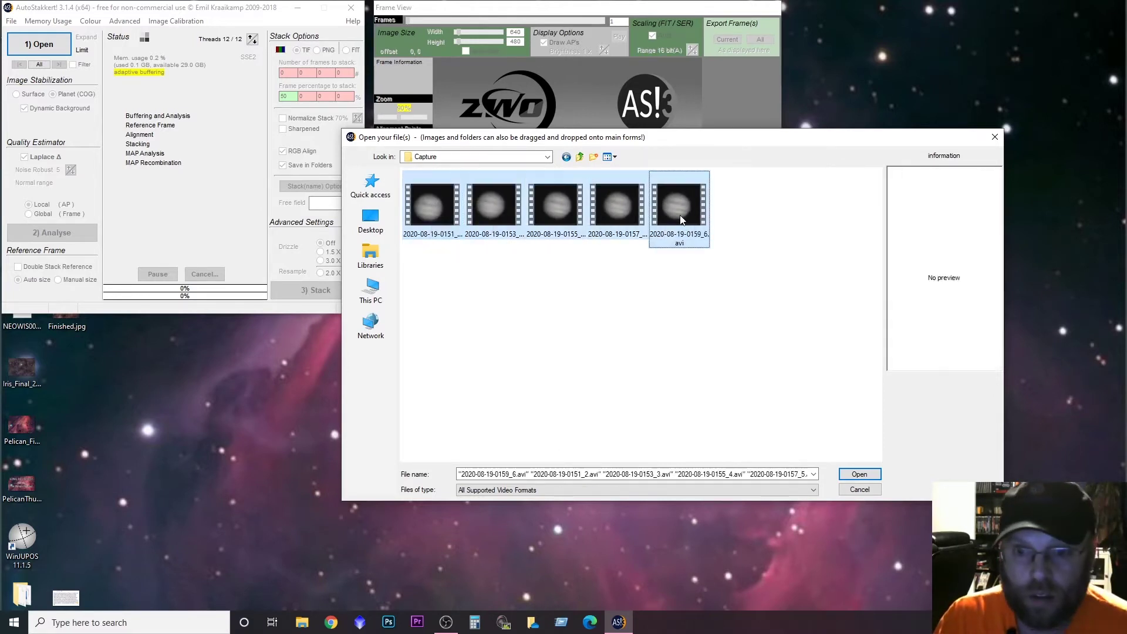
click(860, 474)
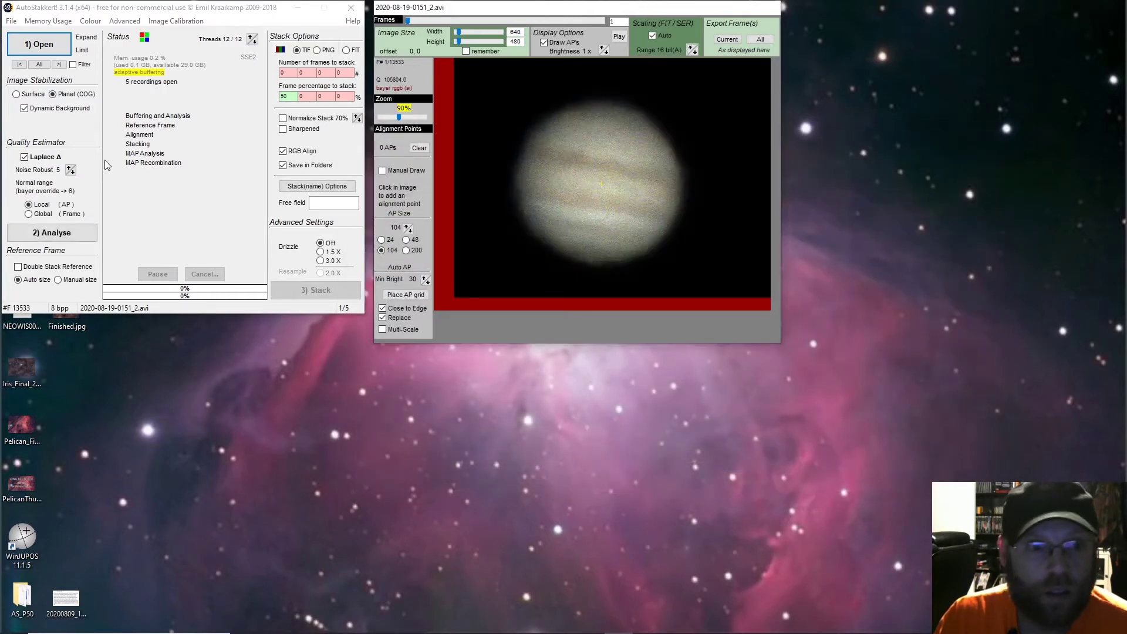
click(40, 47)
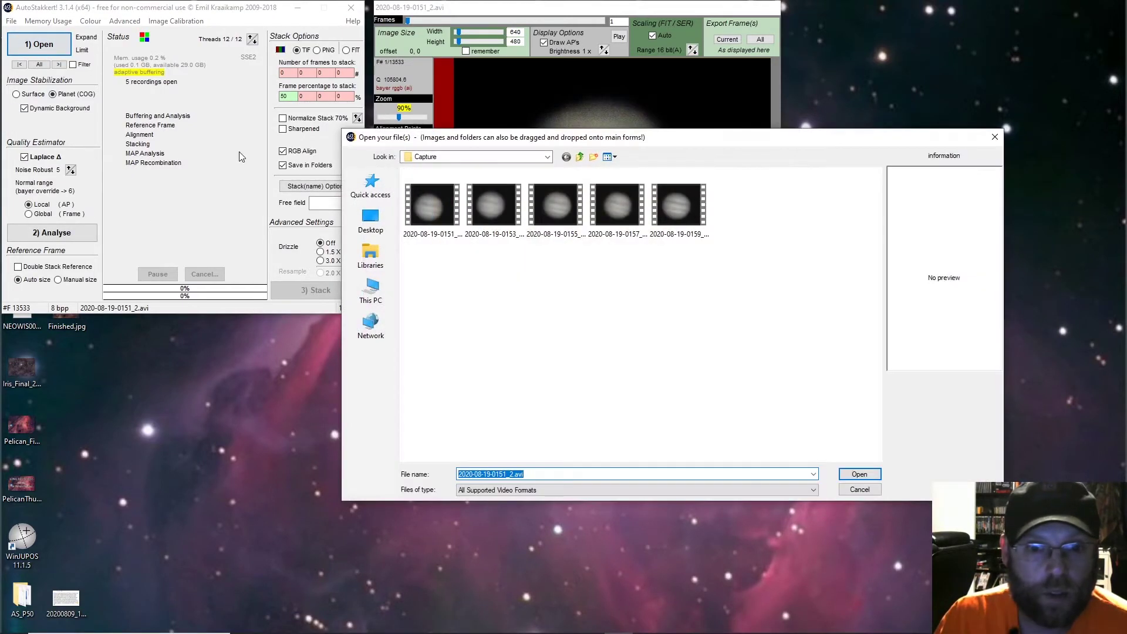
click(578, 160)
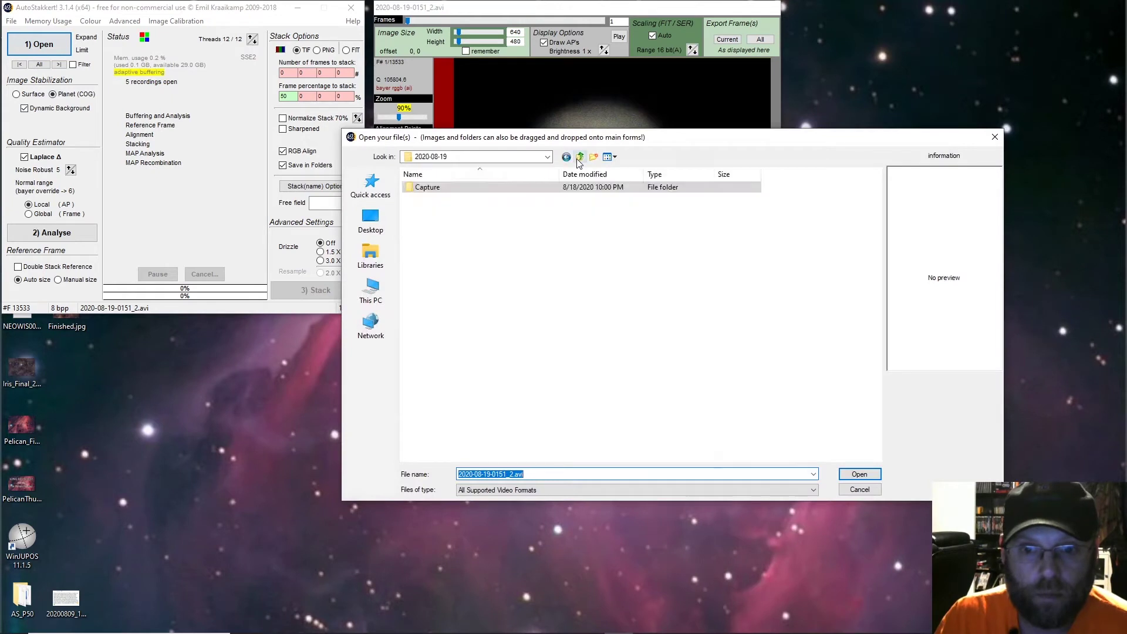
click(580, 160)
click(579, 159)
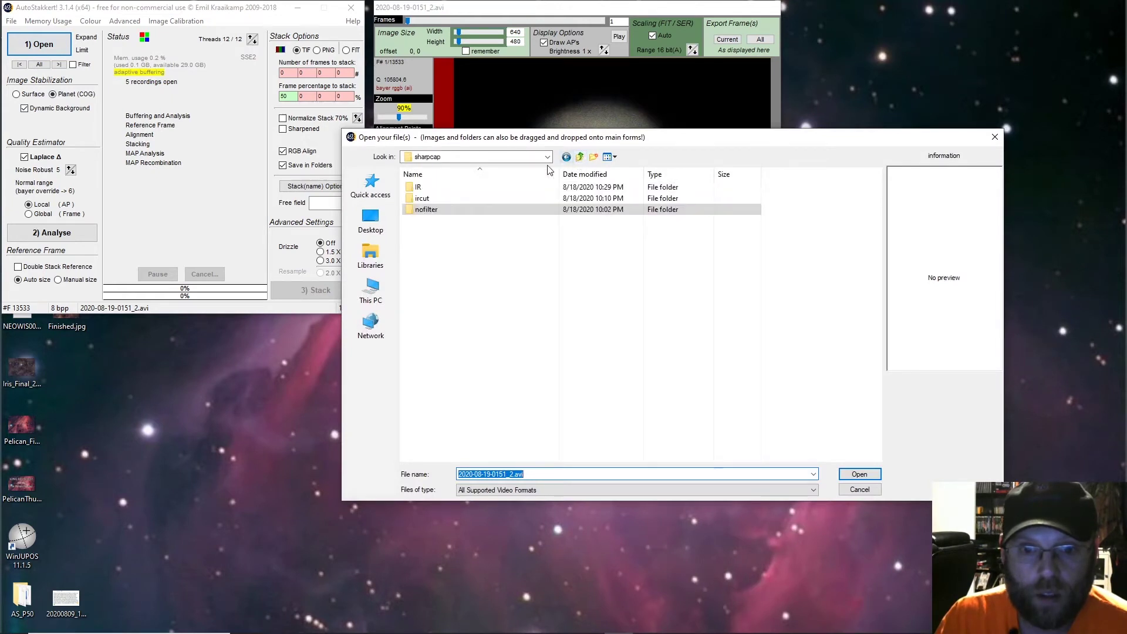
double_click(438, 200)
double_click(433, 189)
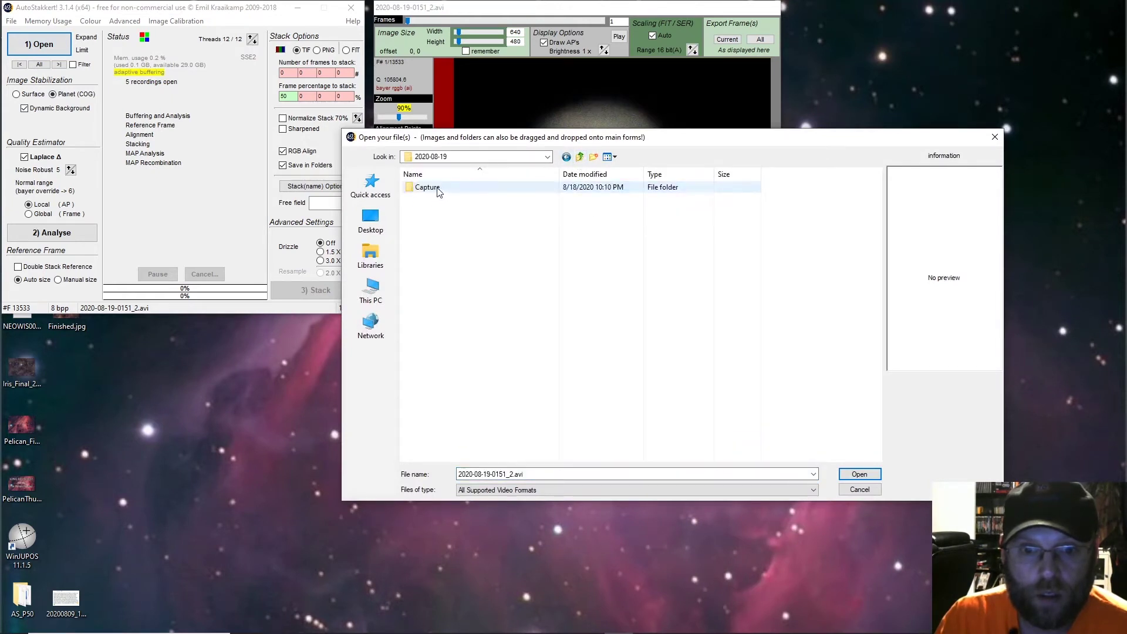
double_click(437, 188)
key(ctrl+a)
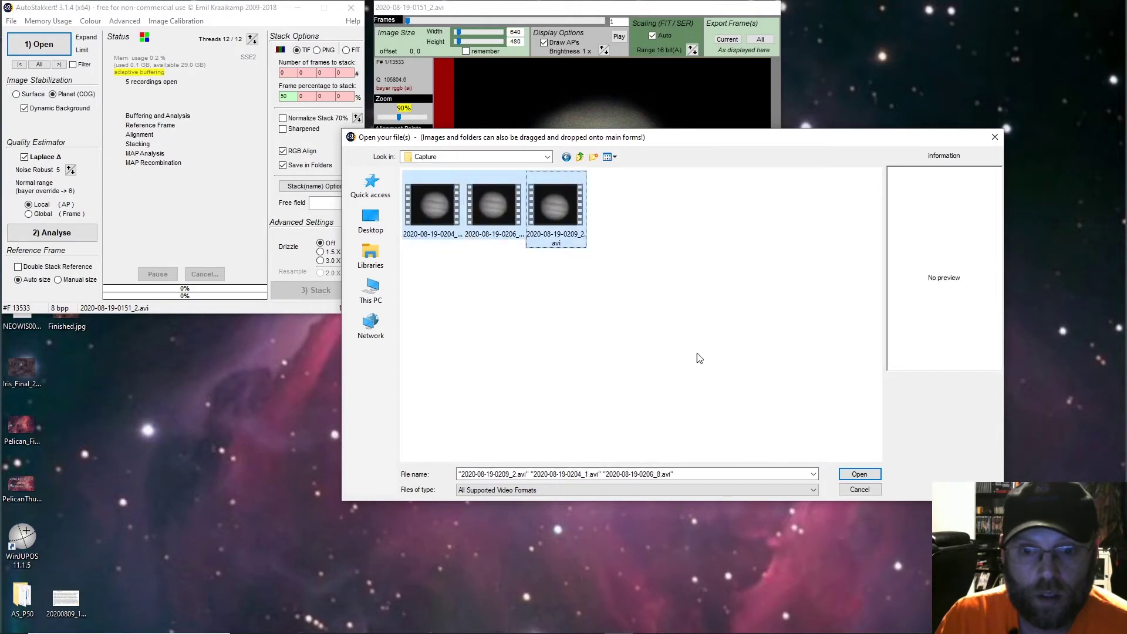
click(853, 475)
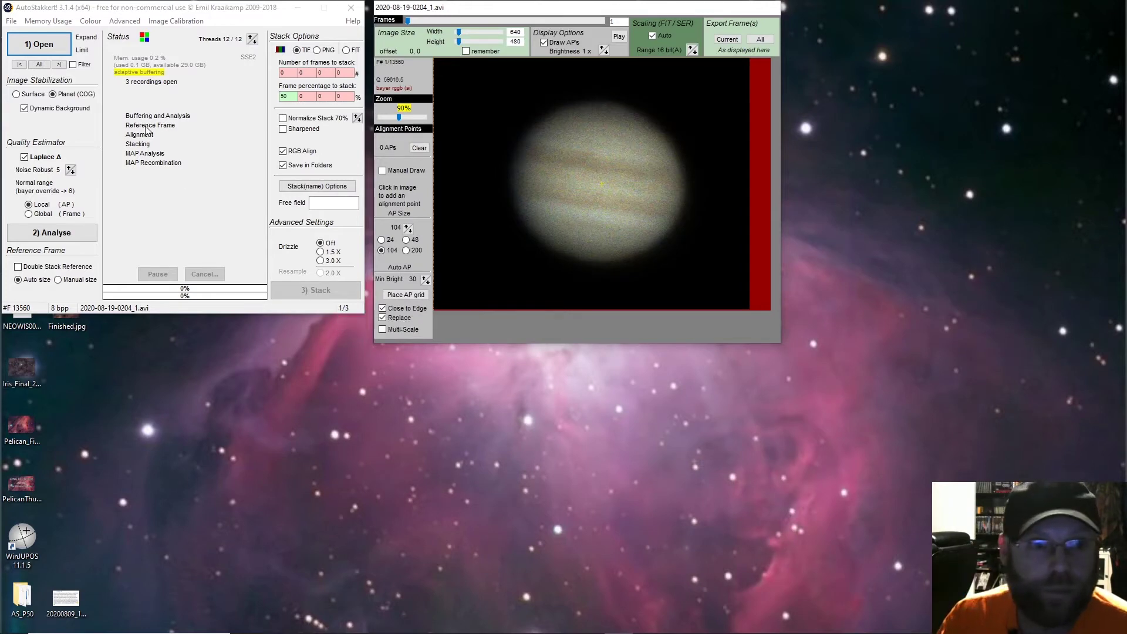
click(31, 47)
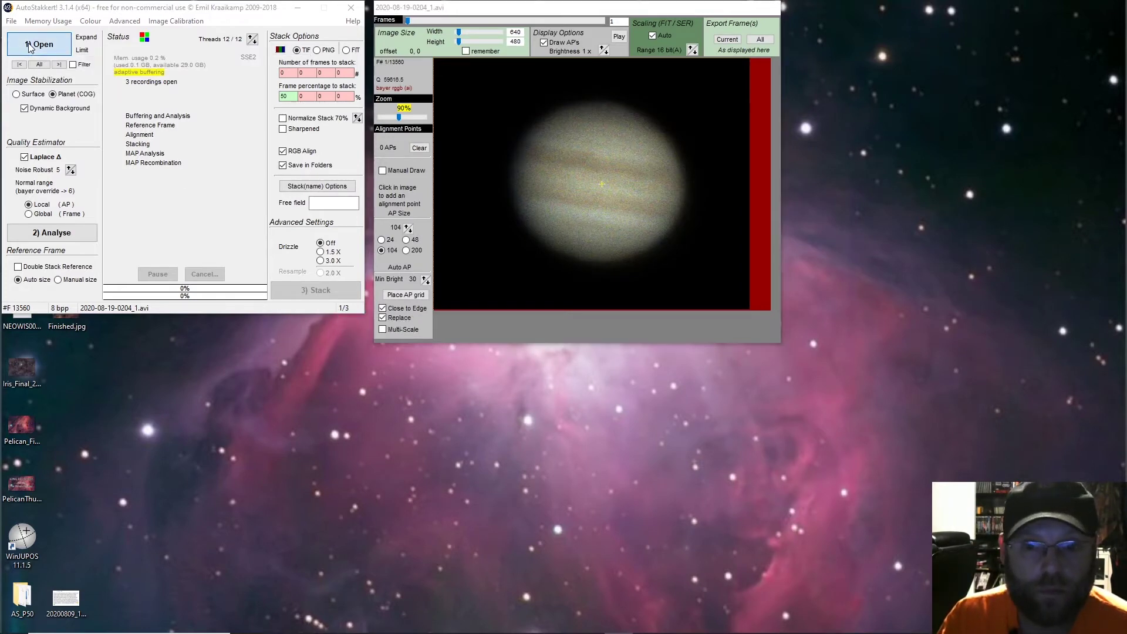
click(580, 158)
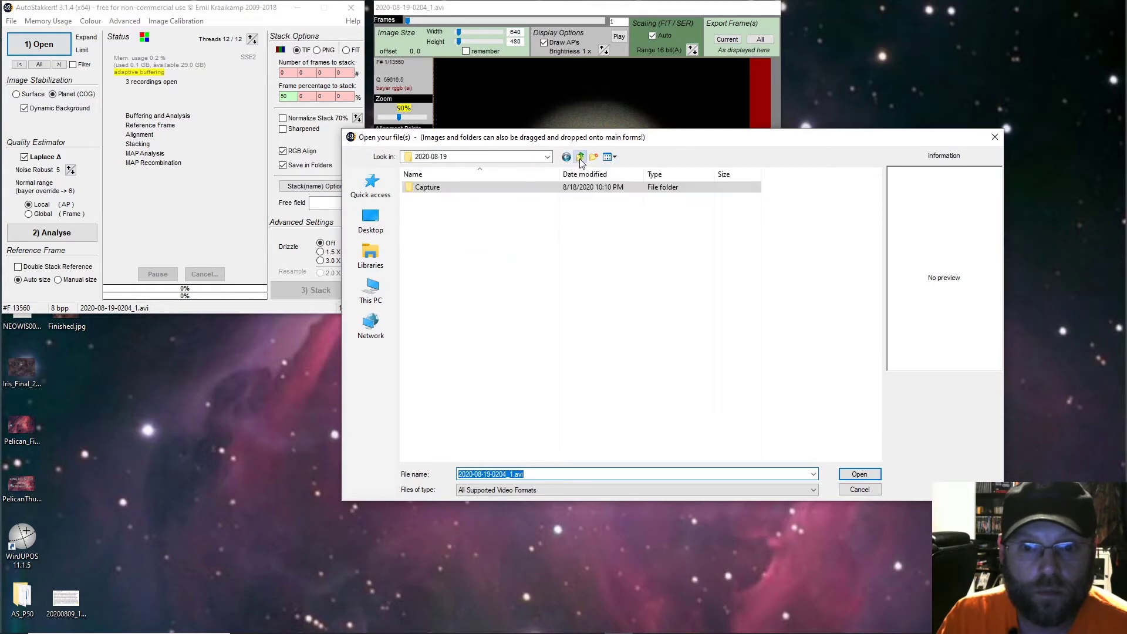
click(580, 157)
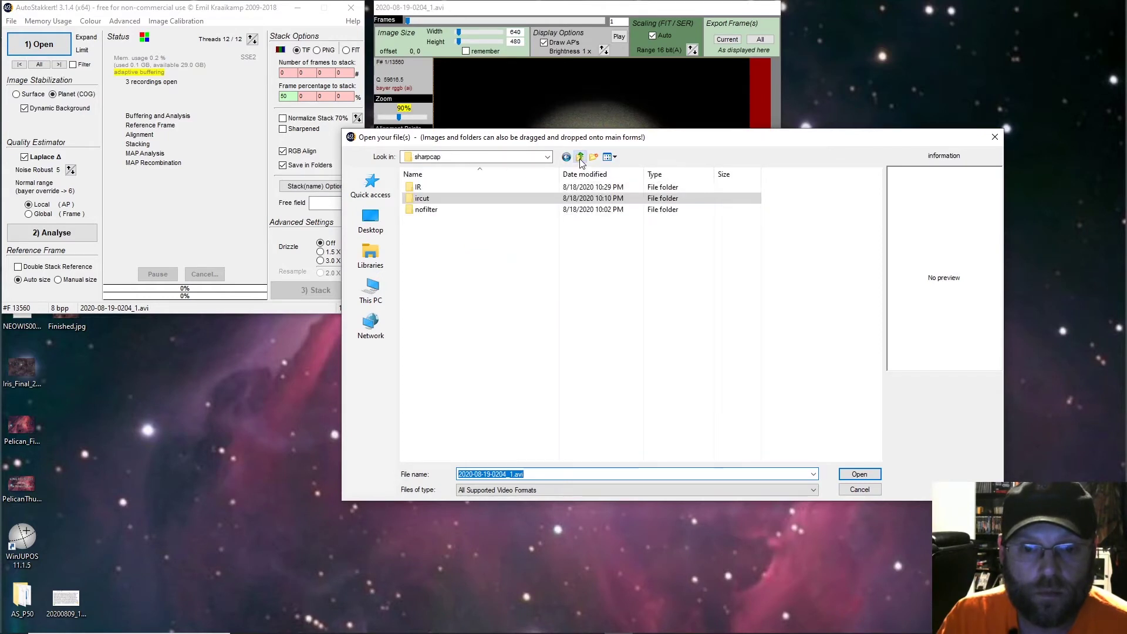
double_click(435, 211)
double_click(432, 188)
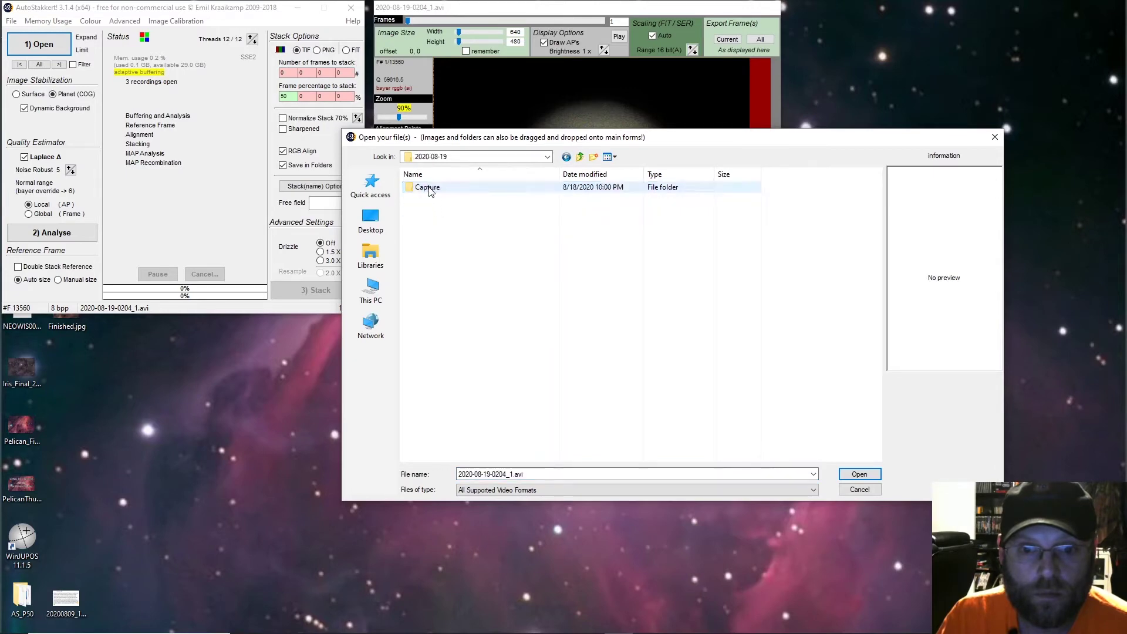
double_click(428, 188)
click(432, 200)
shift+click(667, 210)
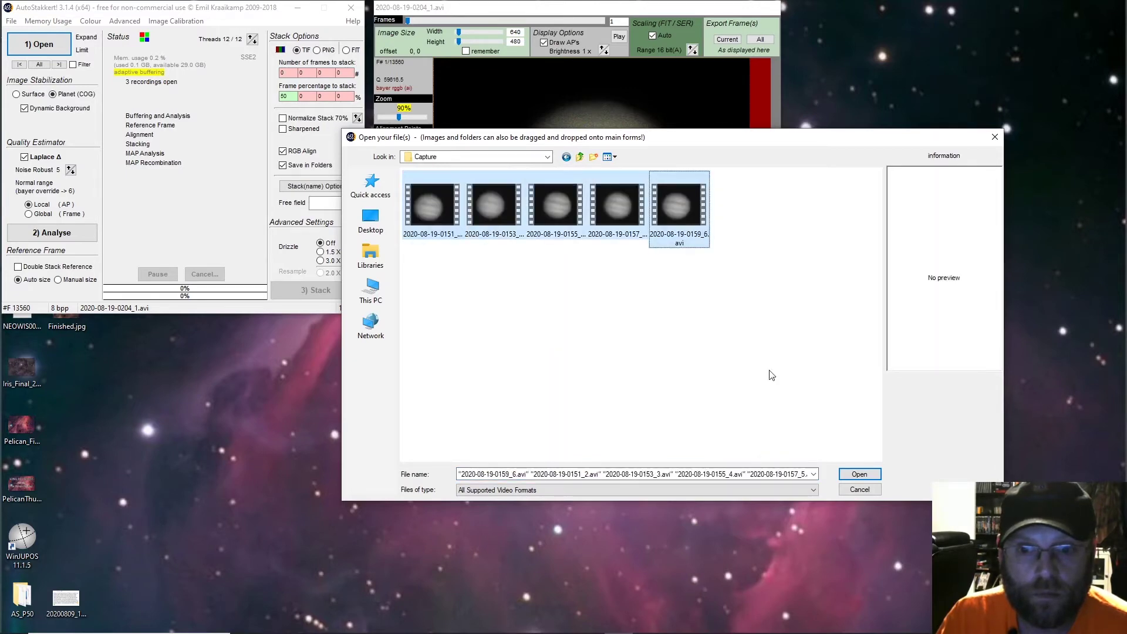
click(857, 474)
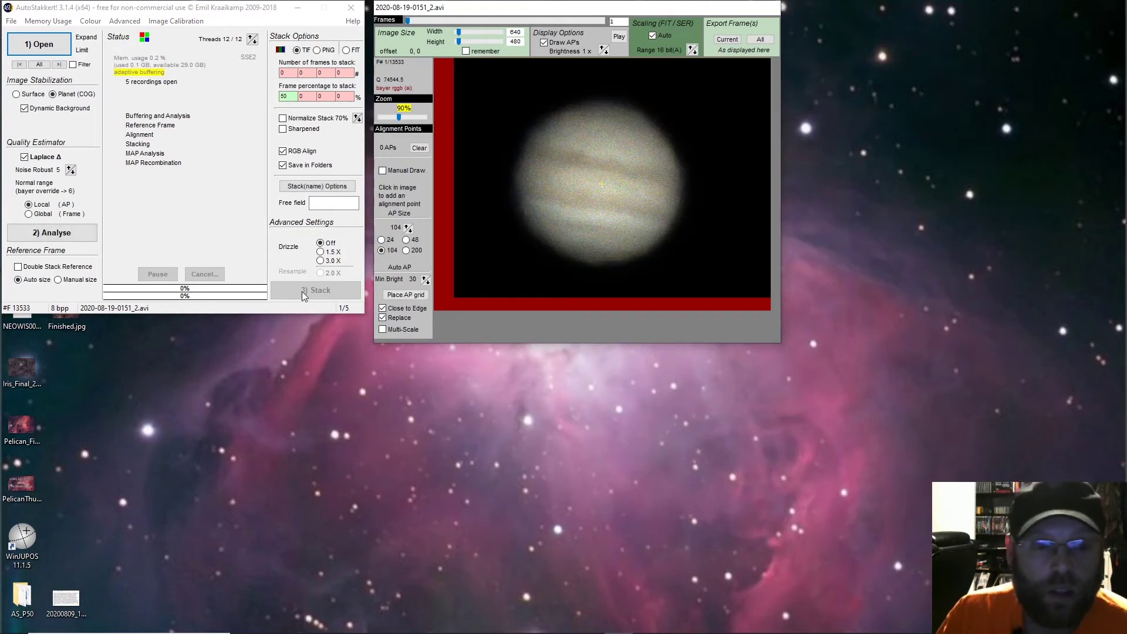
Step: Turn off Close to Edge, place a 21-point AP grid over Jupiter, and start stacking
click(405, 308)
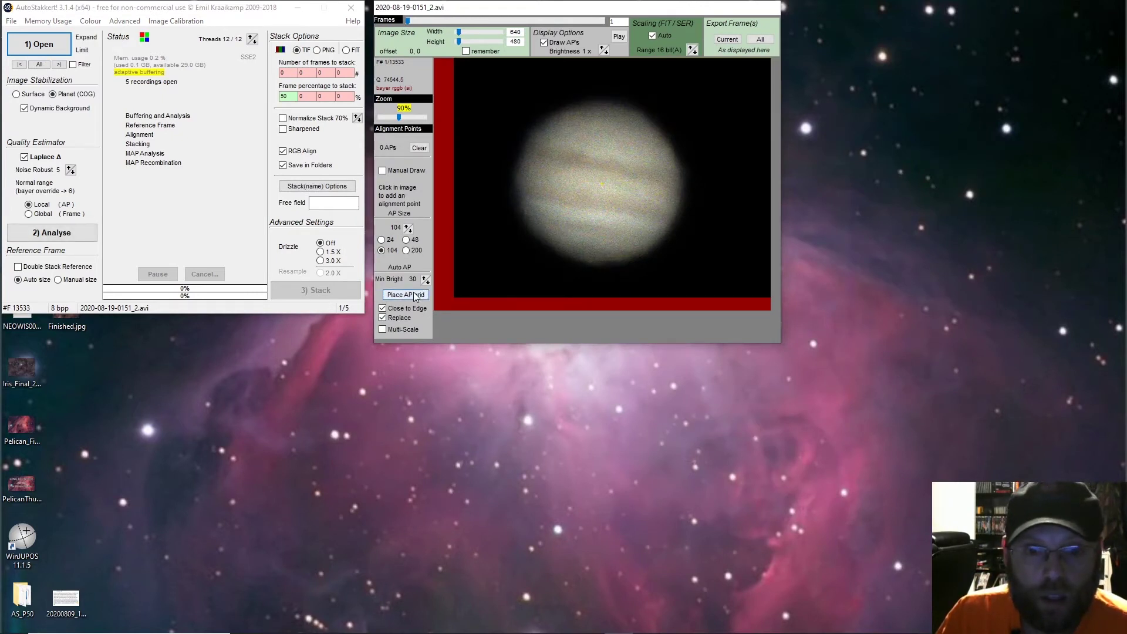
click(406, 295)
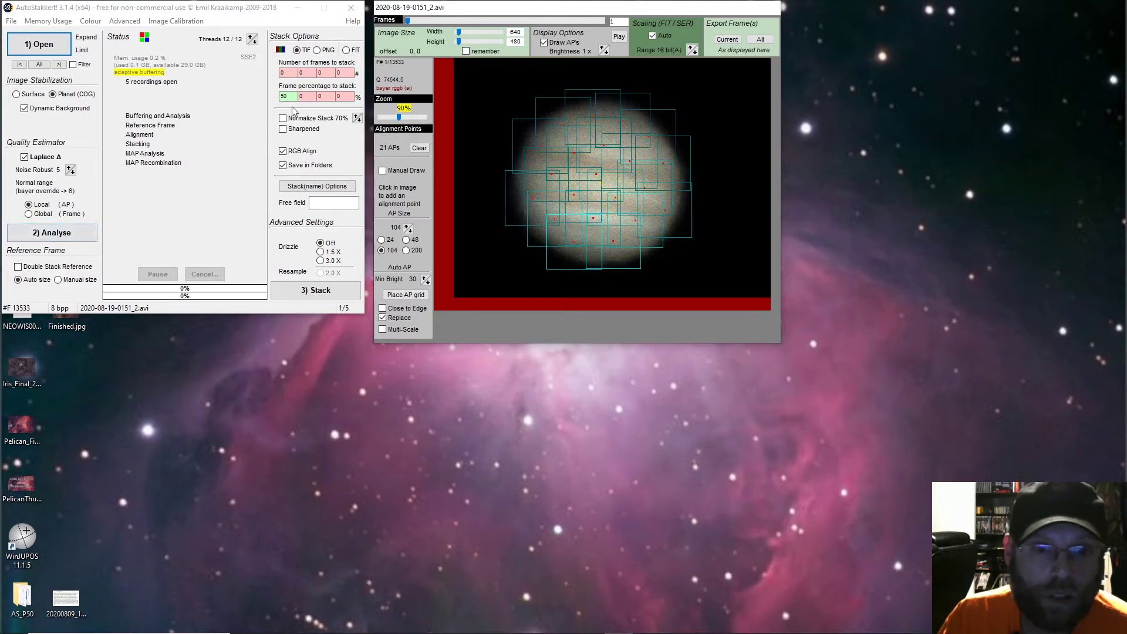
click(316, 290)
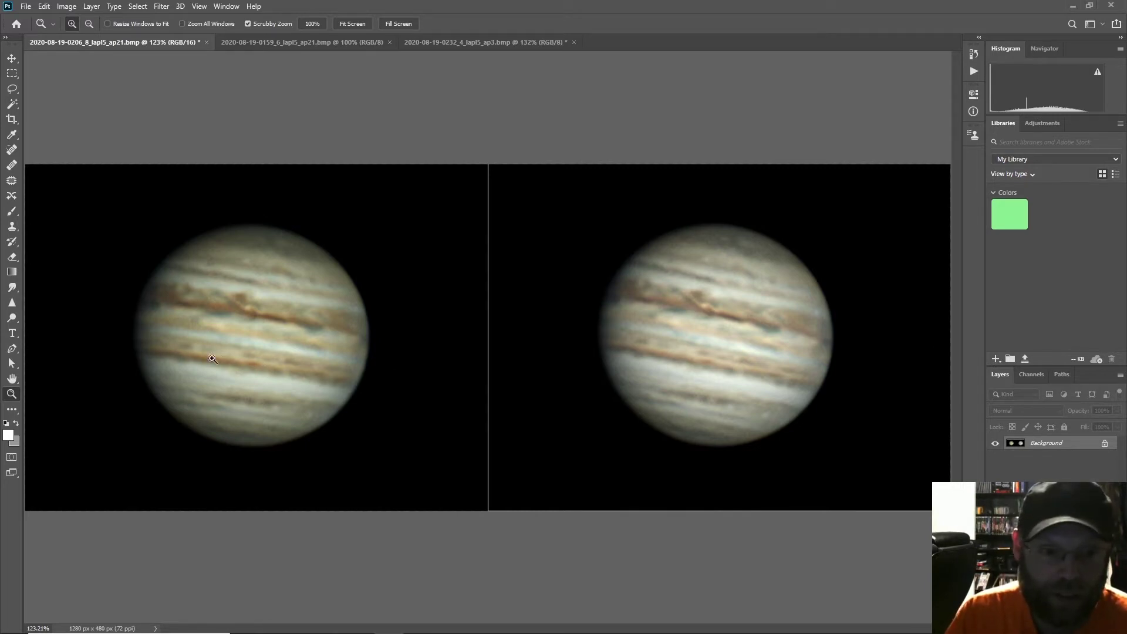
drag(221, 360, 472, 358)
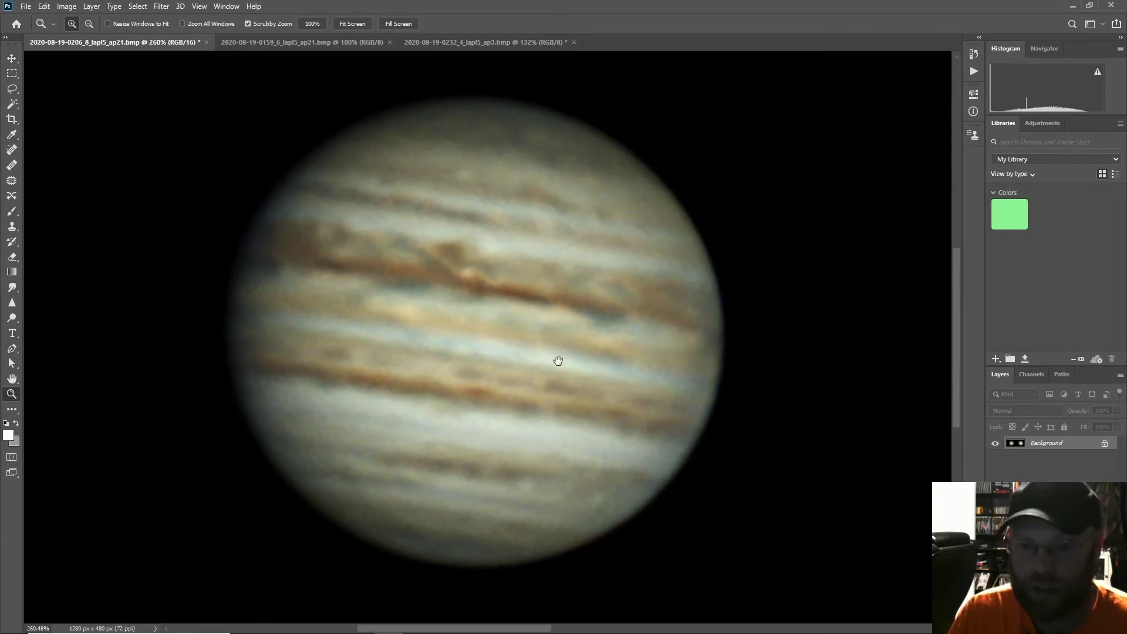
drag(670, 370, 428, 390)
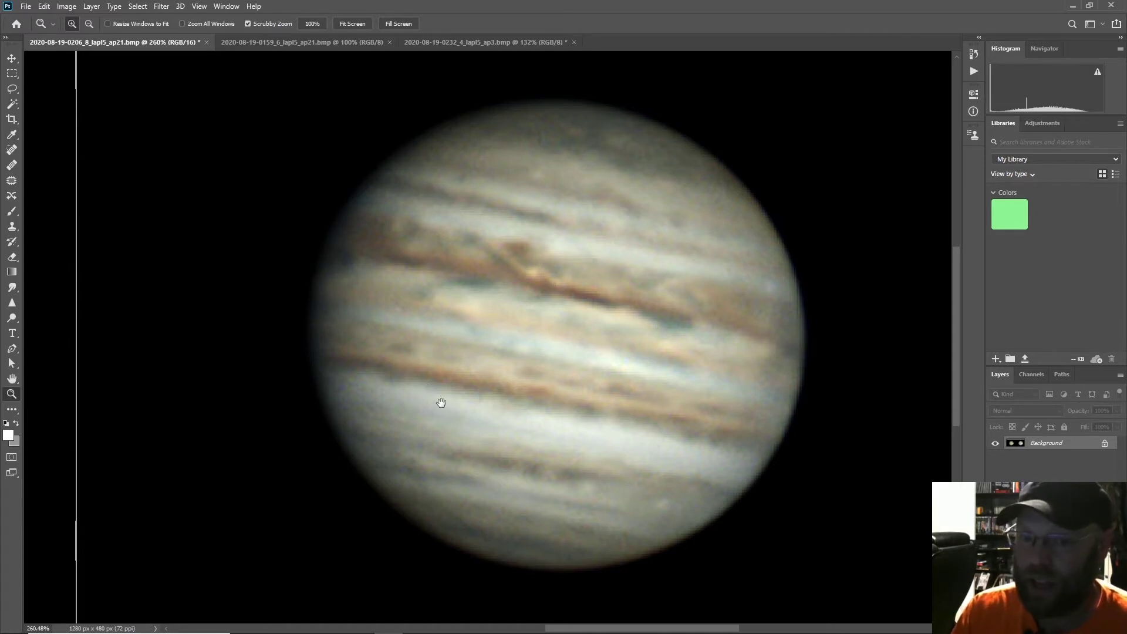
drag(420, 395, 622, 368)
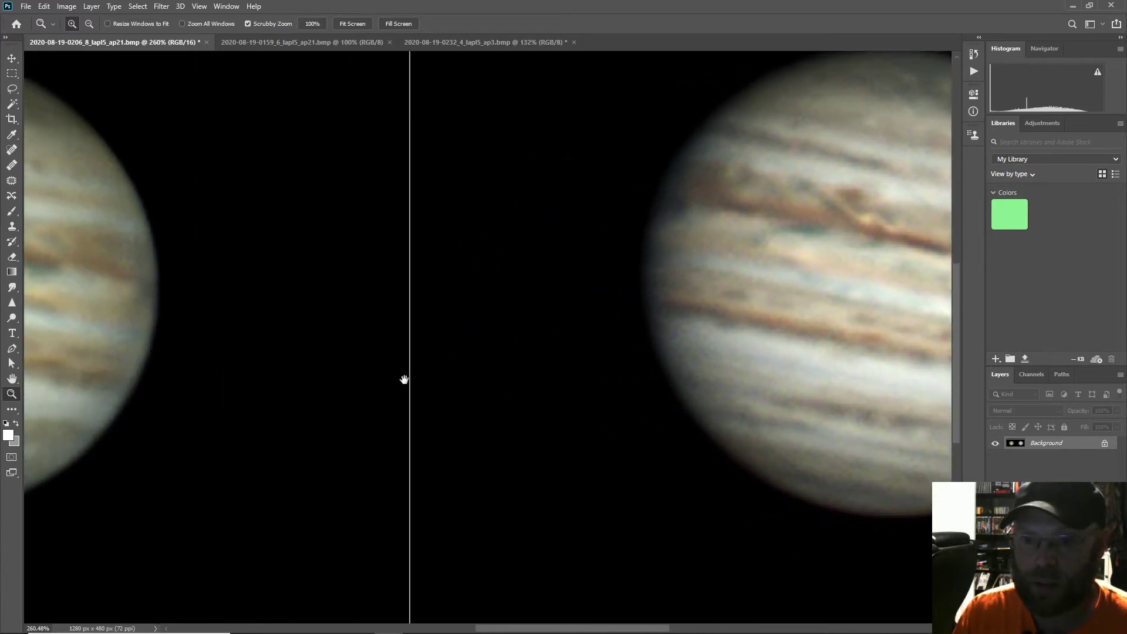
drag(403, 380, 280, 362)
drag(398, 420, 477, 418)
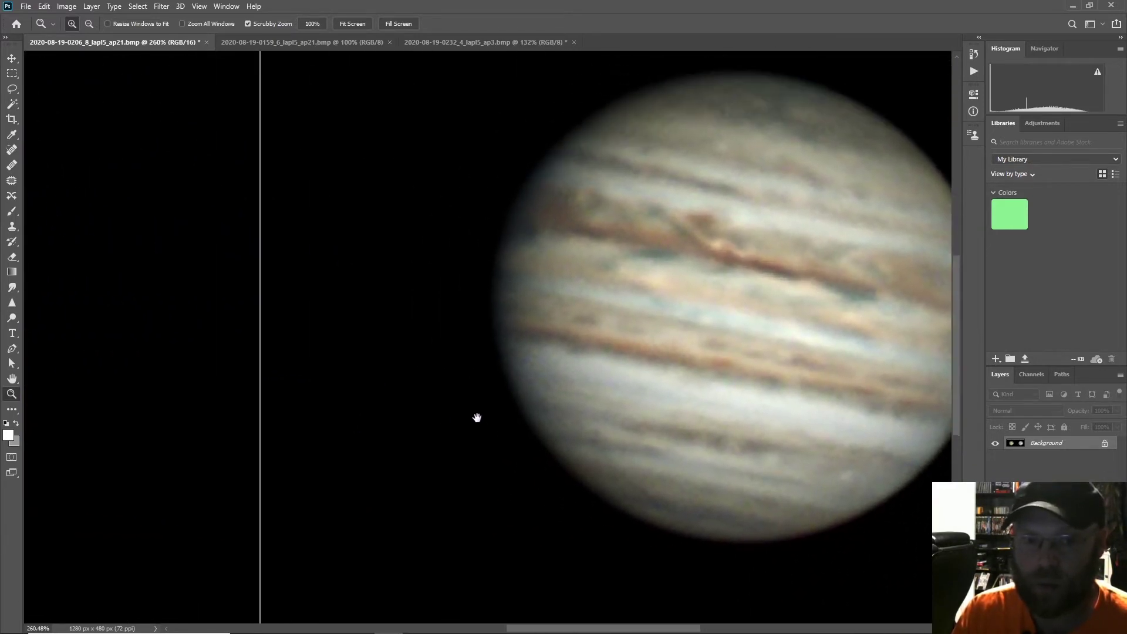
drag(277, 417, 478, 428)
drag(299, 403, 348, 399)
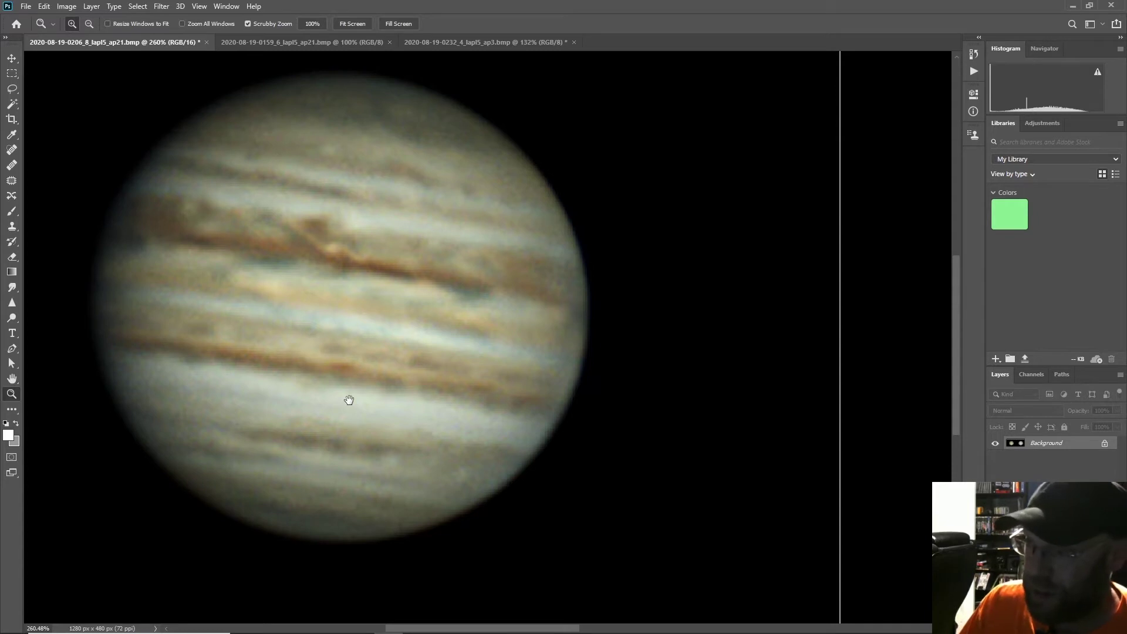
drag(438, 395, 100, 395)
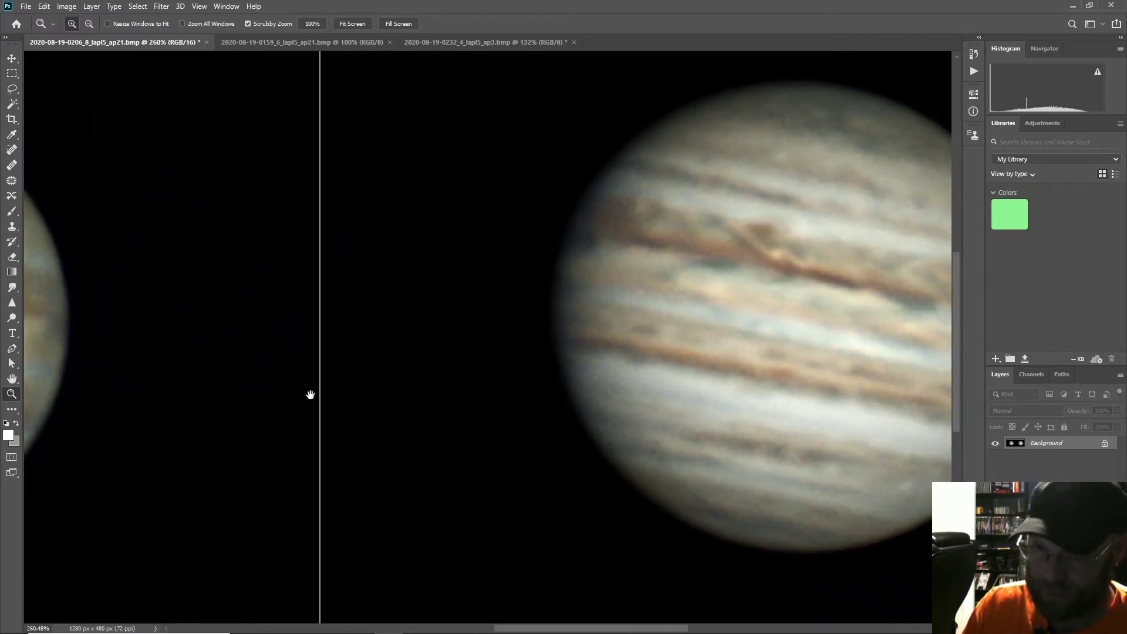
drag(310, 395, 481, 393)
drag(209, 355, 434, 390)
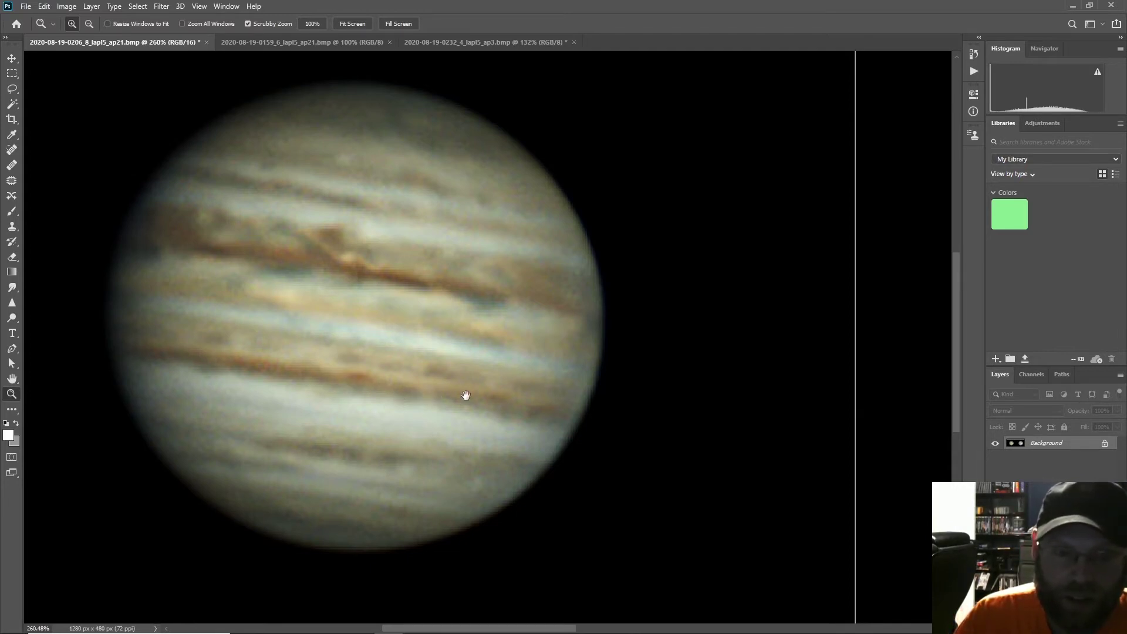
drag(464, 395, 439, 397)
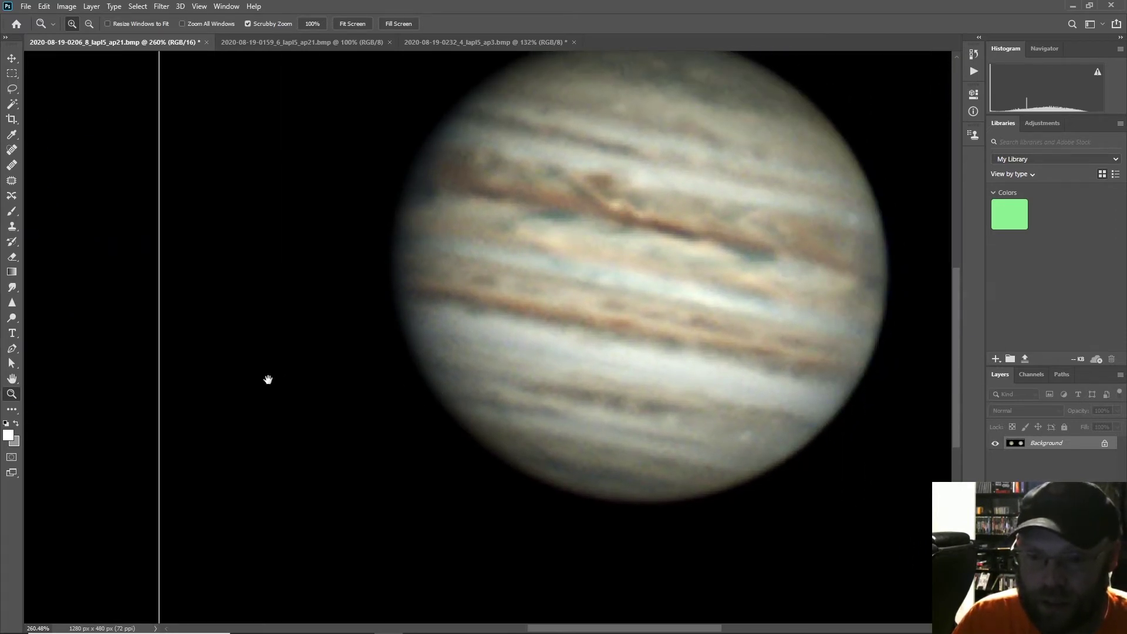
drag(268, 379, 509, 406)
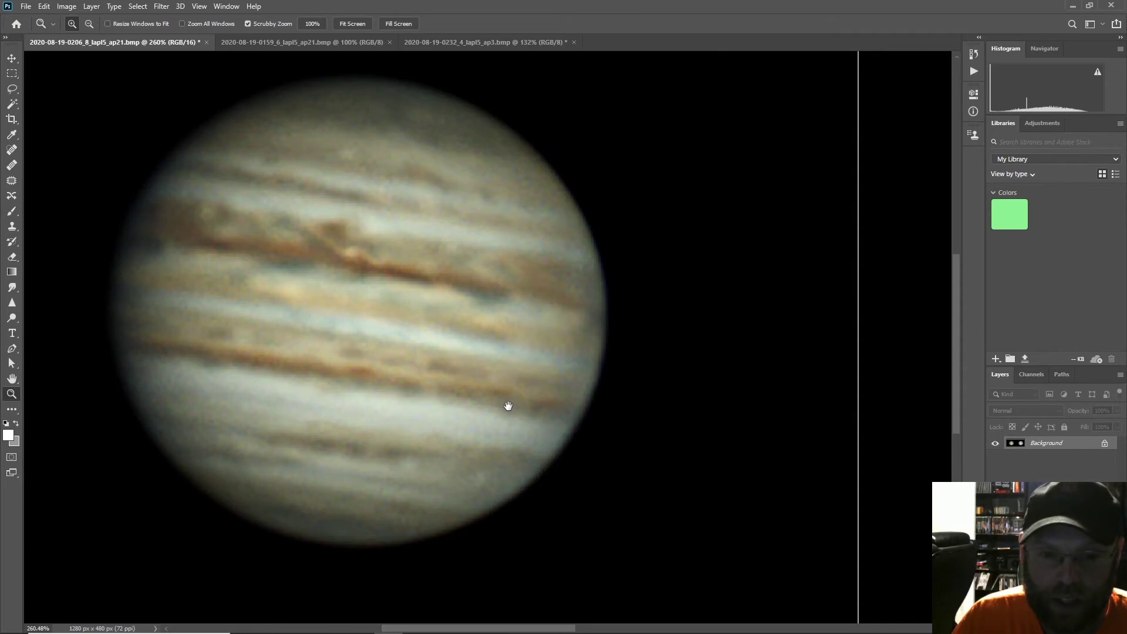
key(ctrl+0)
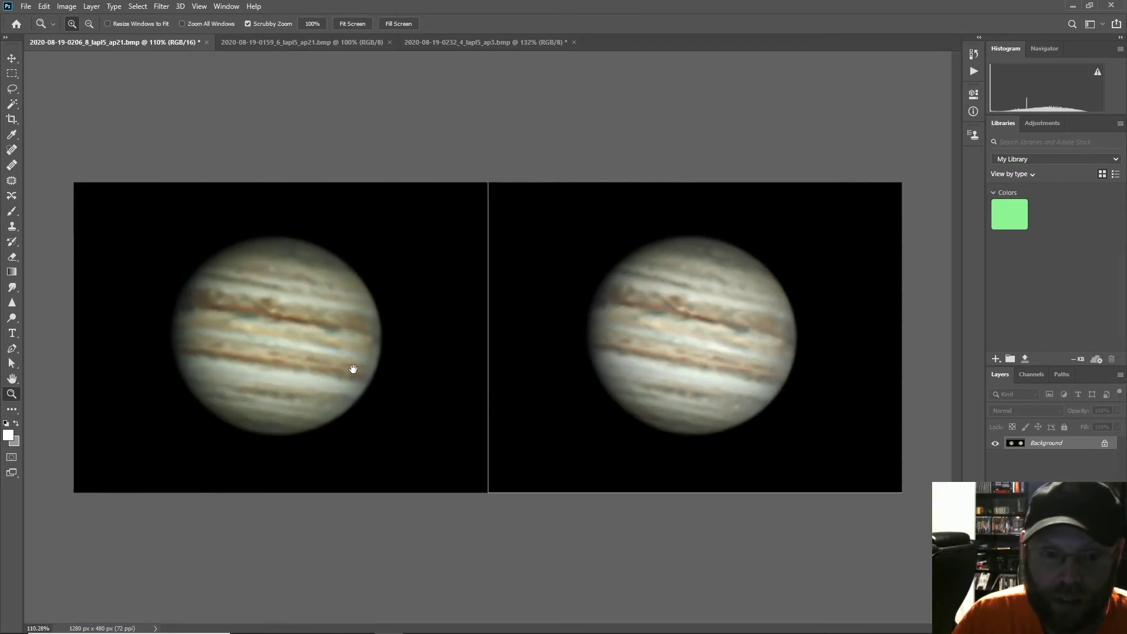
Step: Zoom in on the left Jupiter disc and pan across to the right-hand disc
click(325, 367)
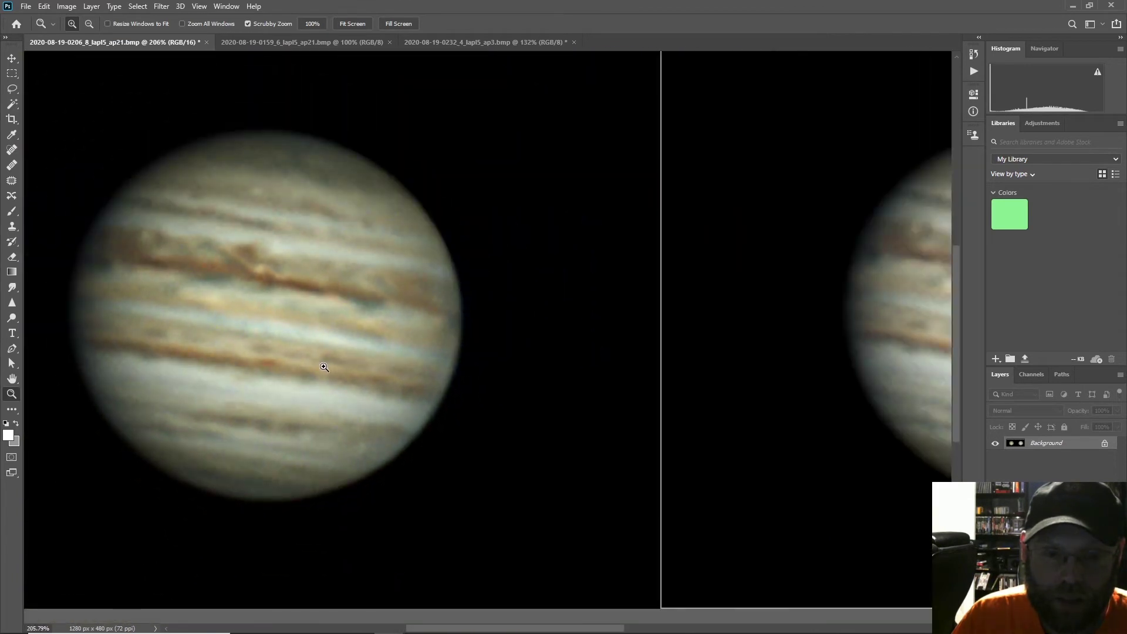
drag(284, 360, 423, 365)
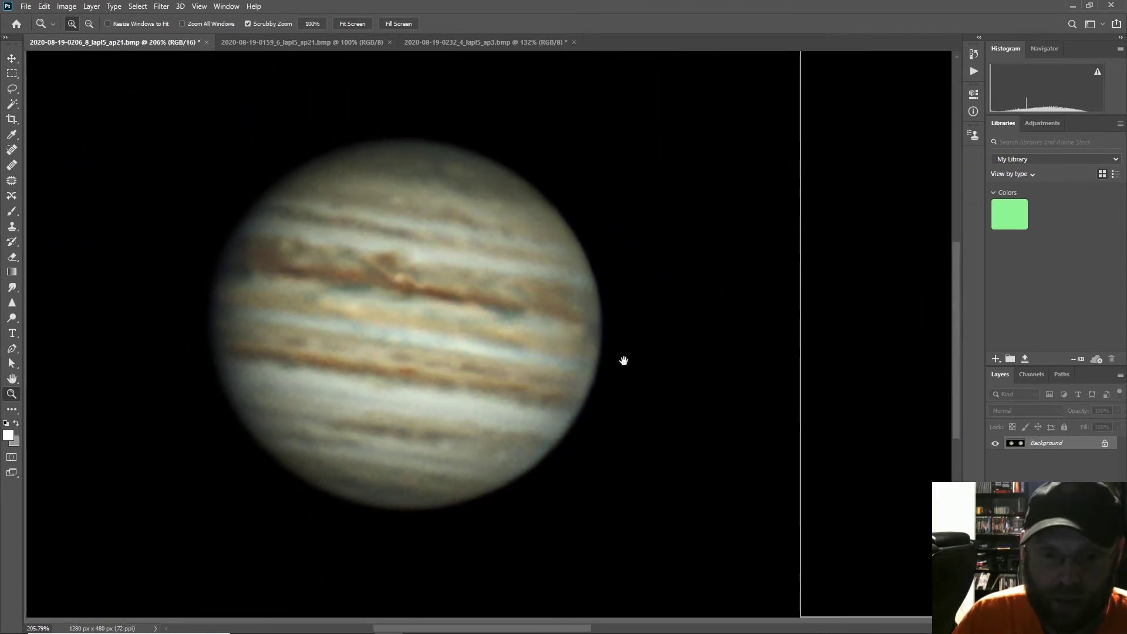
drag(624, 360, 259, 352)
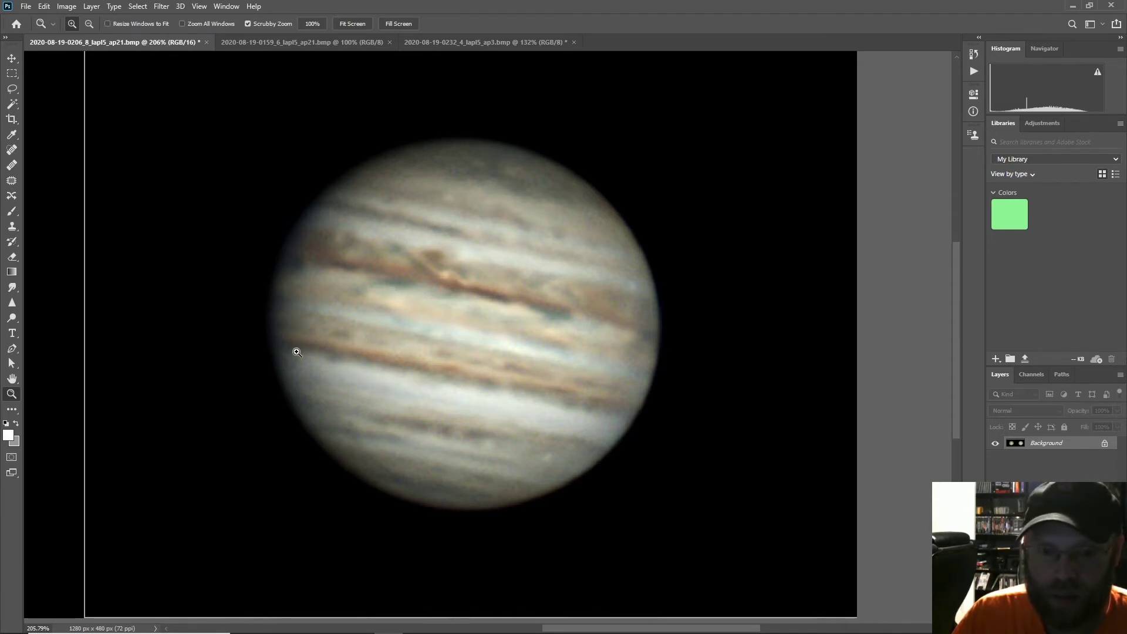
drag(231, 353, 619, 350)
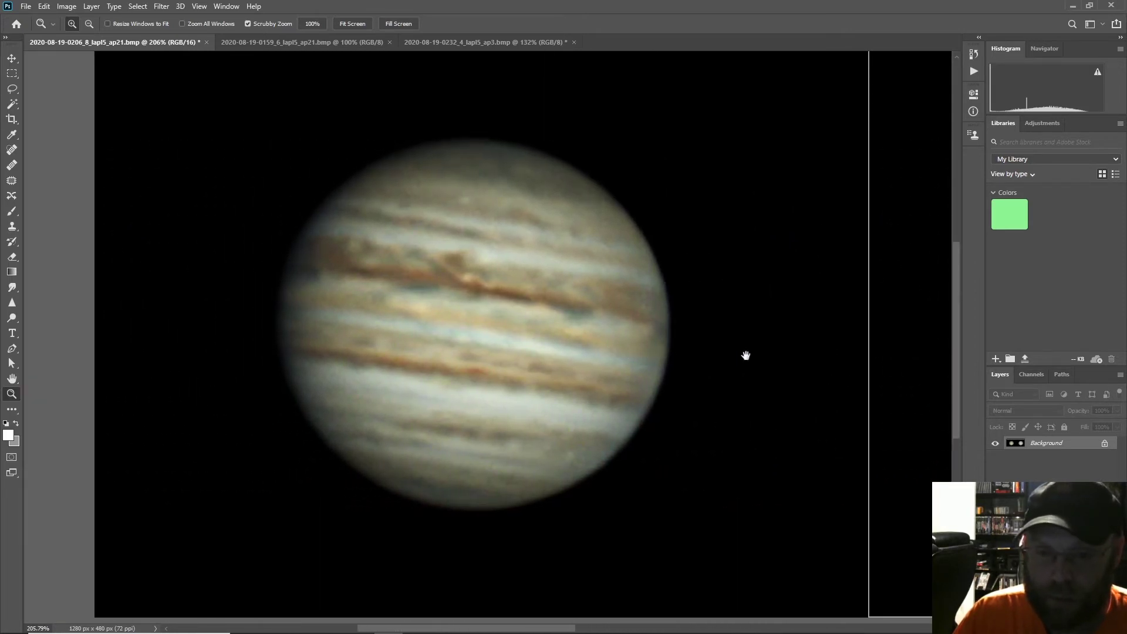
drag(743, 356, 428, 377)
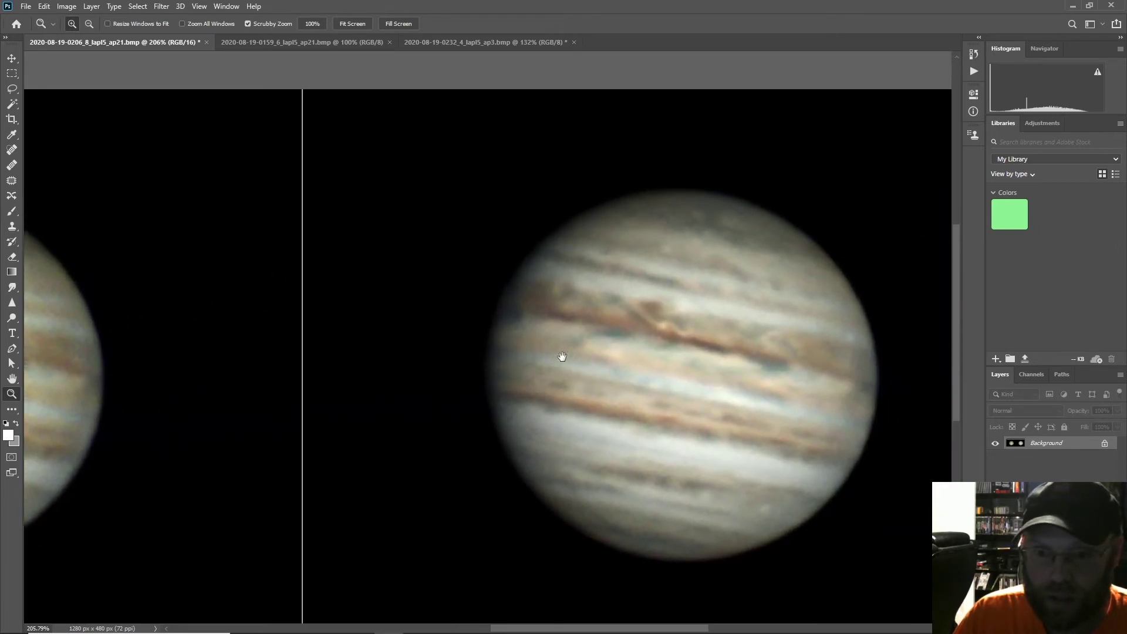
drag(523, 350, 505, 329)
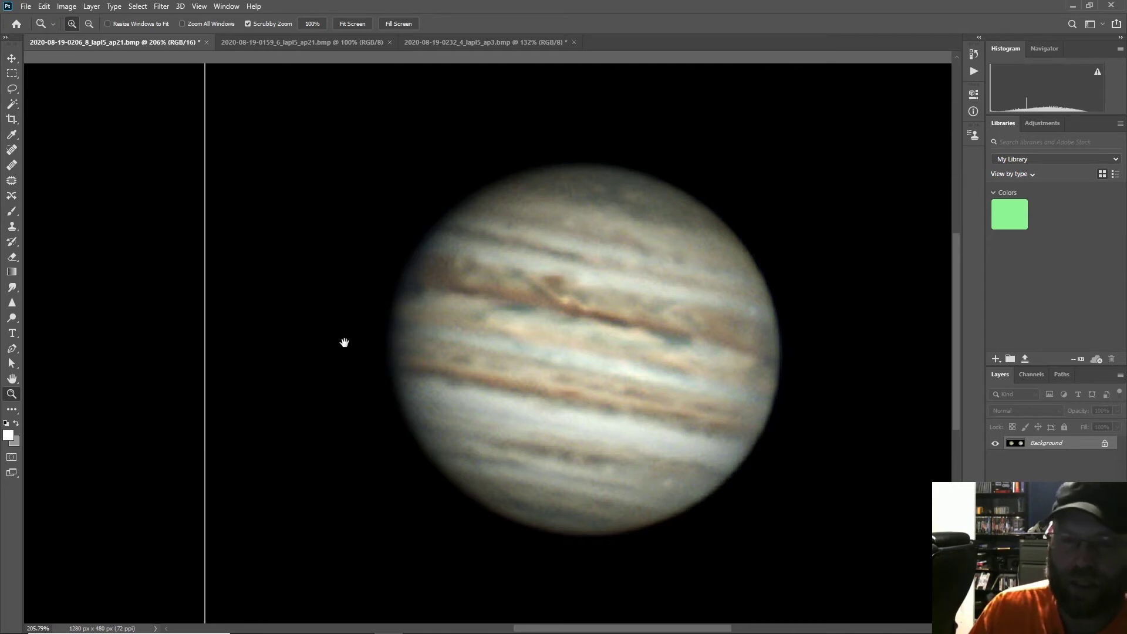
Step: Pan back and forth comparing both Jupiter discs, then bring up the Saturn document
drag(345, 342, 606, 325)
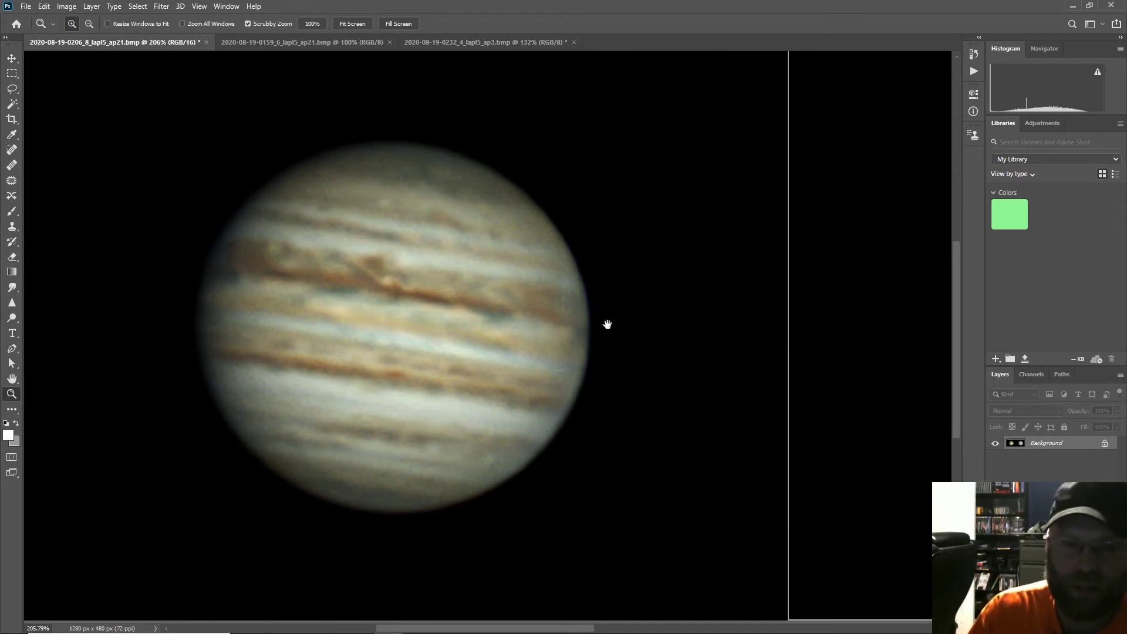
drag(644, 332, 473, 323)
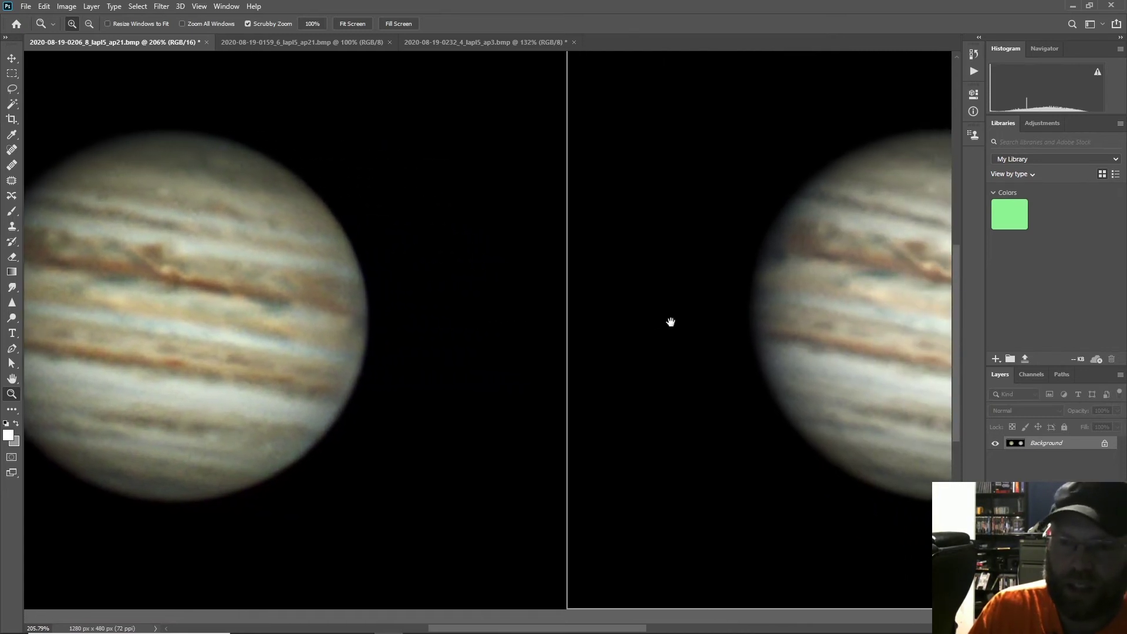
drag(672, 323, 710, 355)
drag(564, 355, 648, 352)
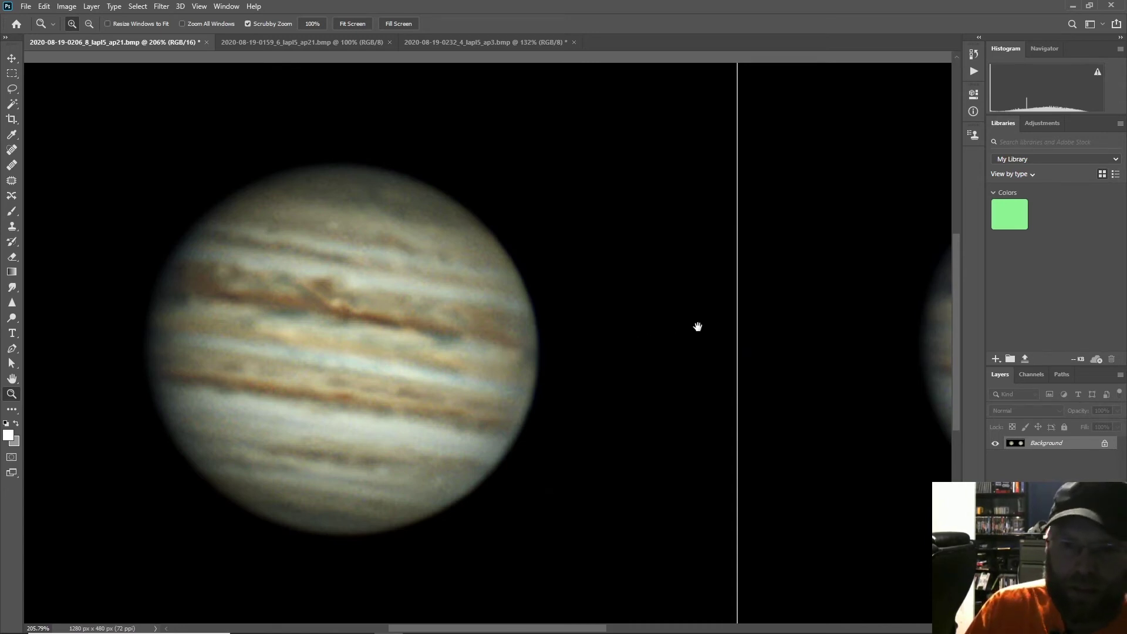
drag(697, 325, 407, 317)
drag(634, 310, 591, 318)
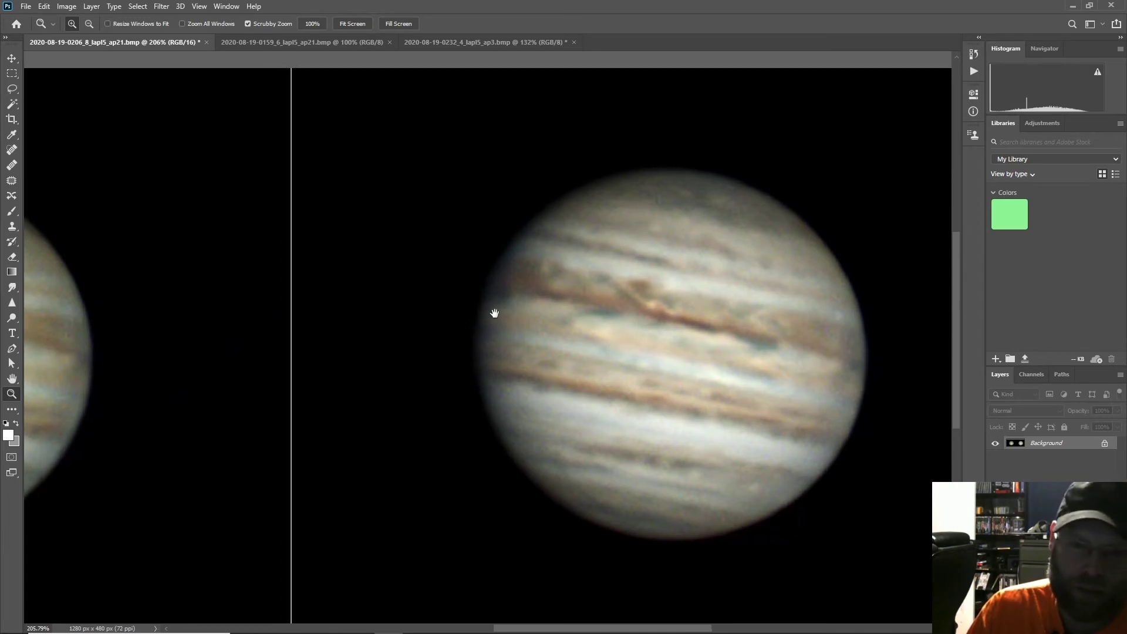
drag(479, 313, 773, 314)
drag(594, 315, 620, 320)
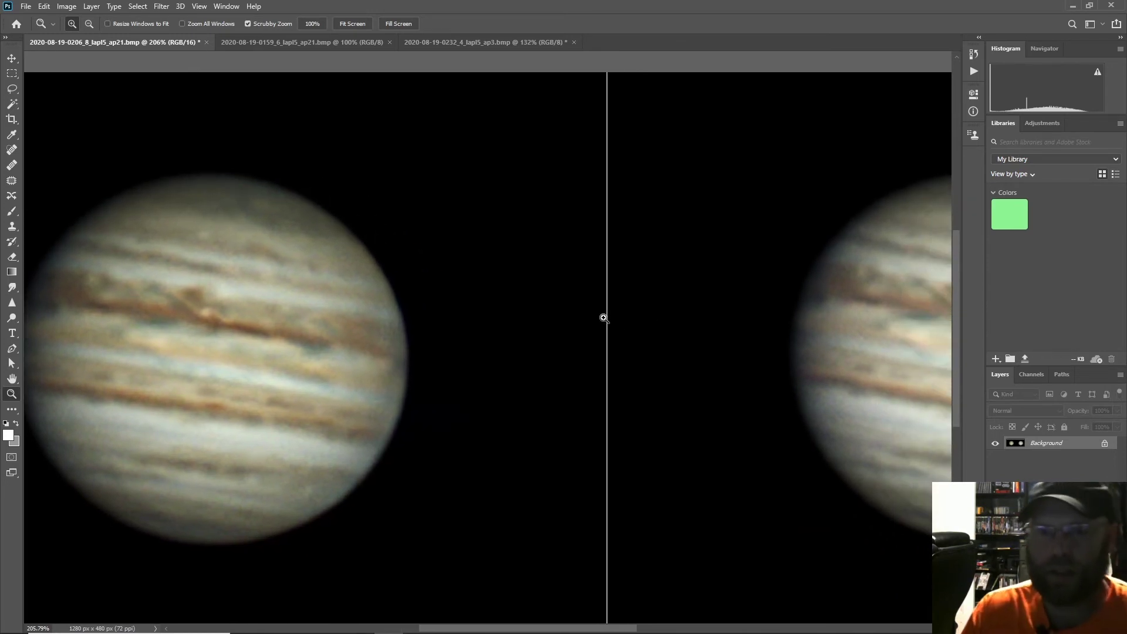
click(483, 45)
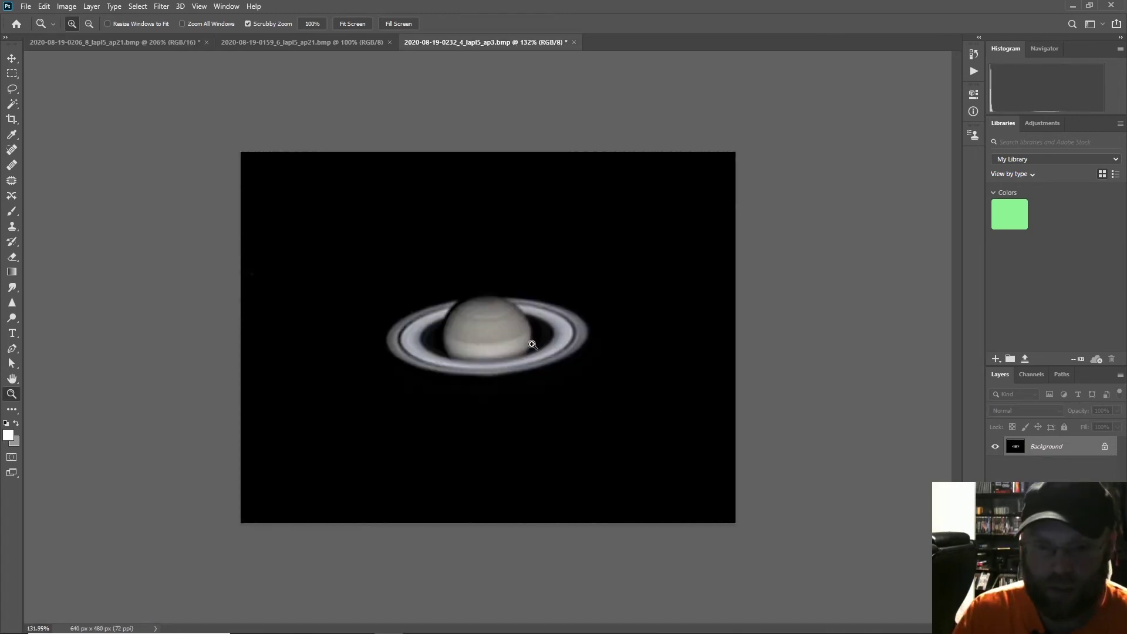
drag(533, 343, 567, 353)
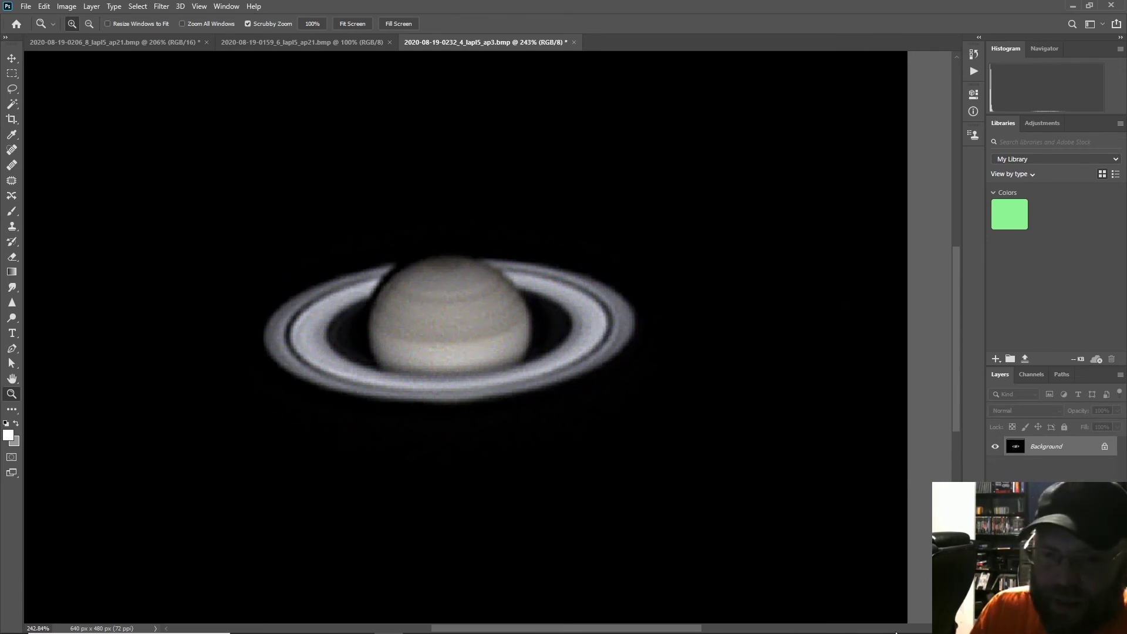
mouse_move(897, 632)
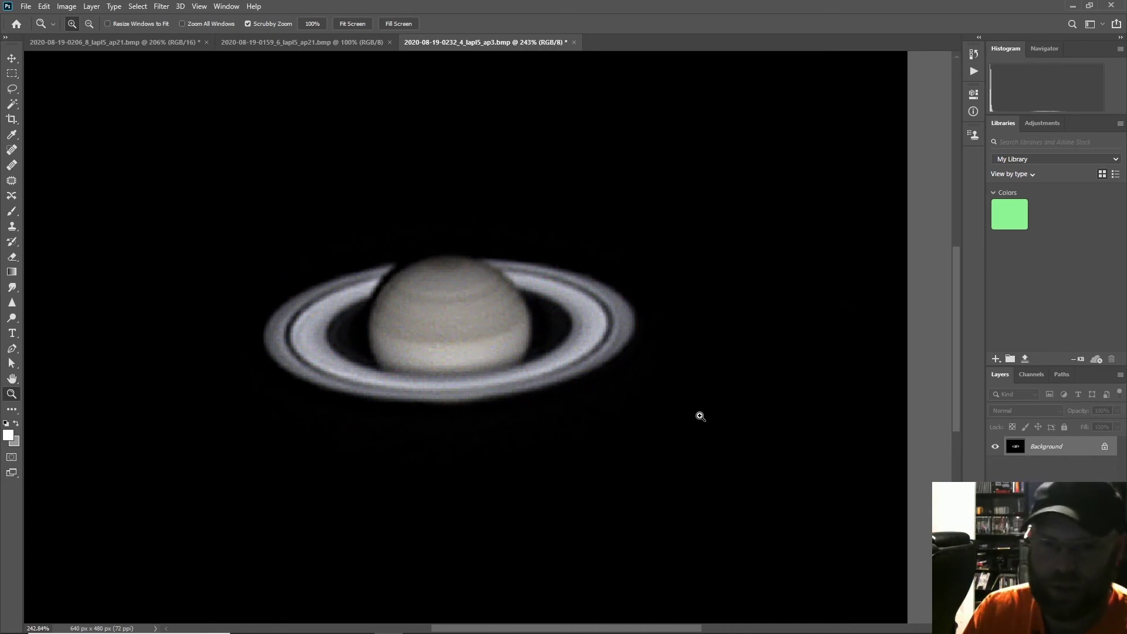
scroll(481, 369, down, 1)
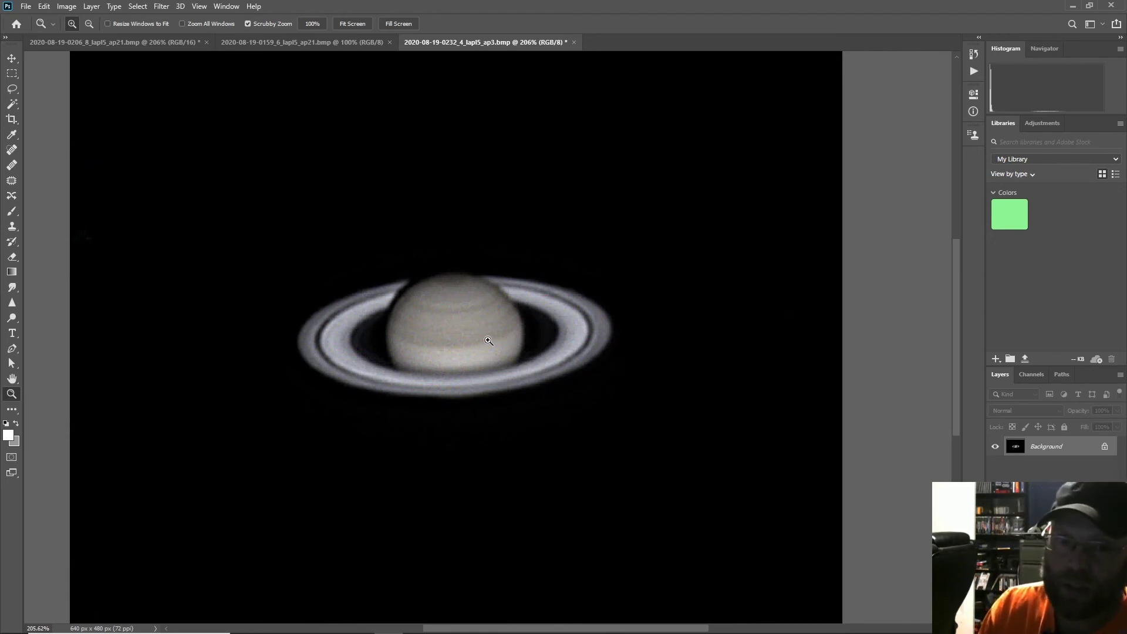
scroll(479, 340, down, 2)
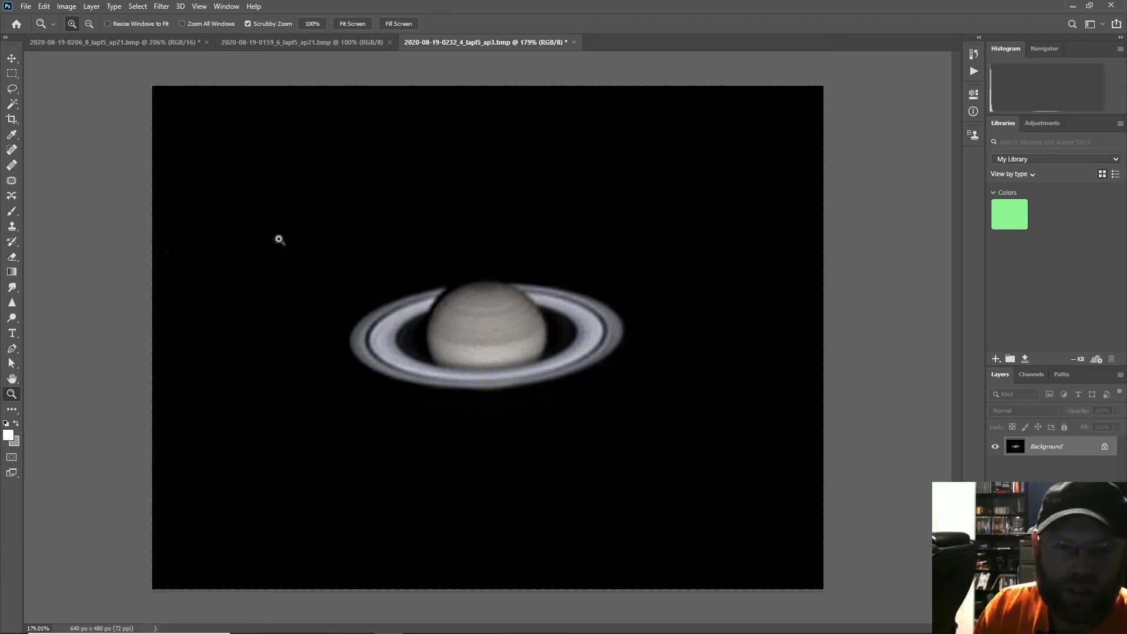
click(128, 40)
Step: Zoom out to about 128% so both stacked Jupiter discs fit side by side
drag(556, 307, 526, 309)
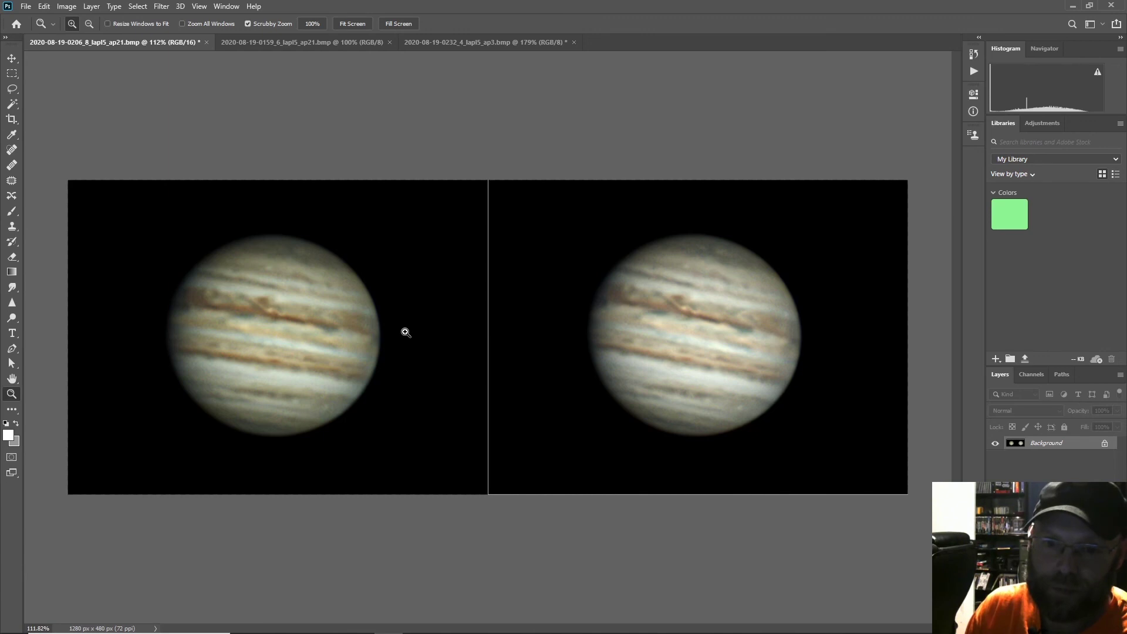
drag(405, 332, 410, 333)
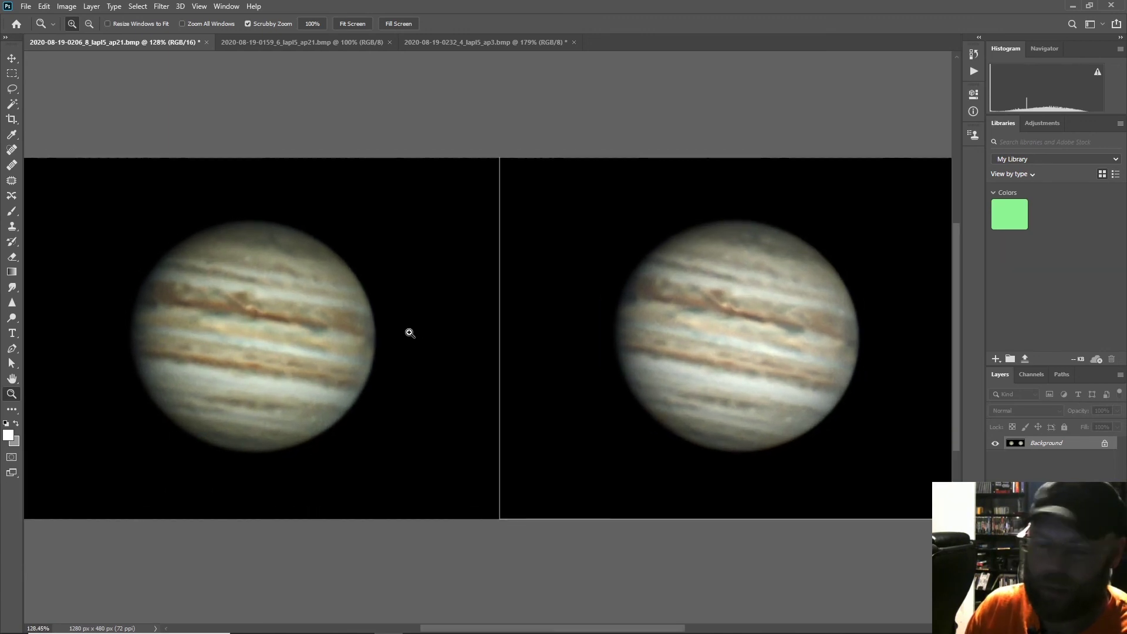